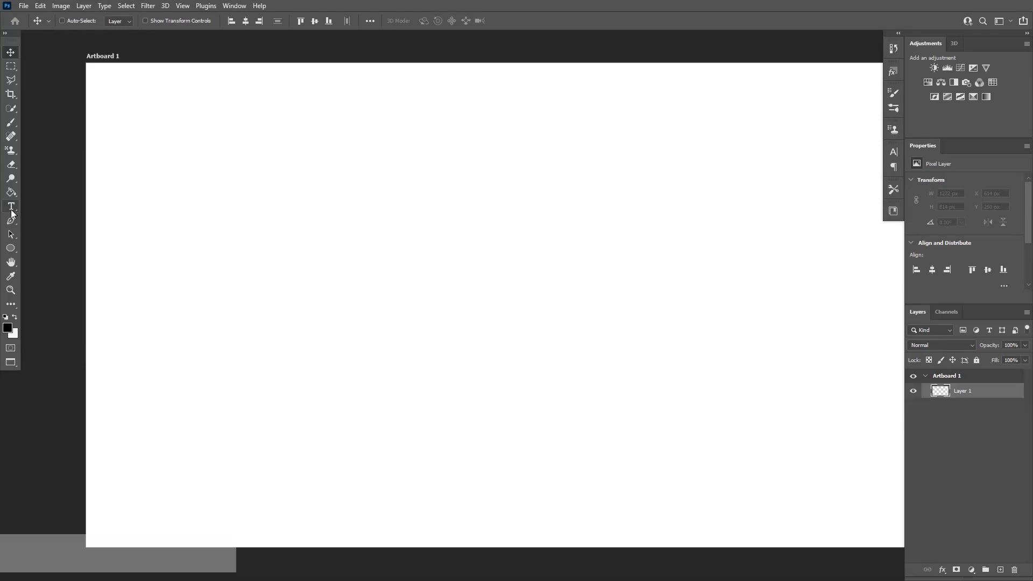
Type VISION in capitals on the artboard and commit the text.
click(12, 207)
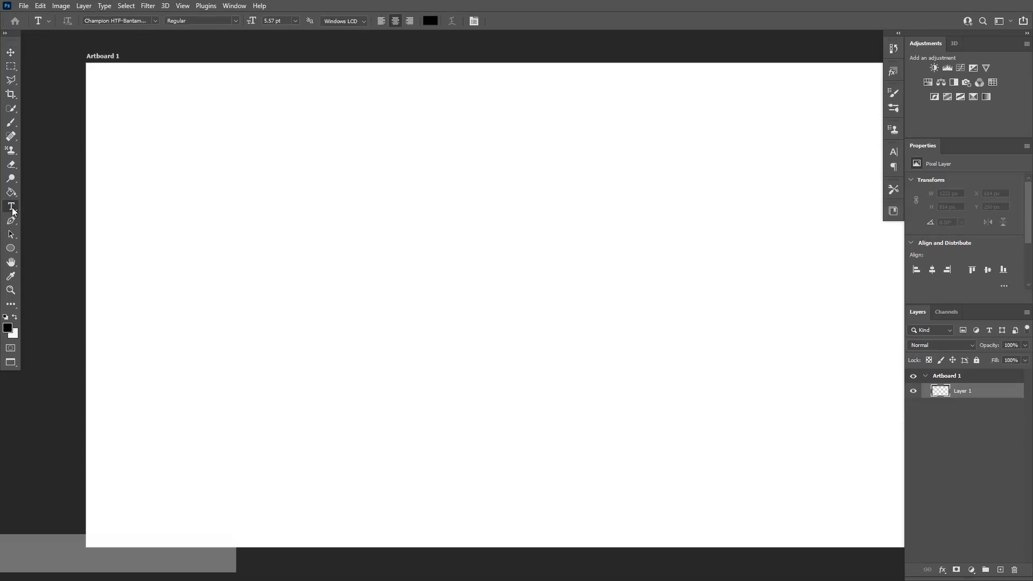
click(366, 281)
key(Caps_Lock)
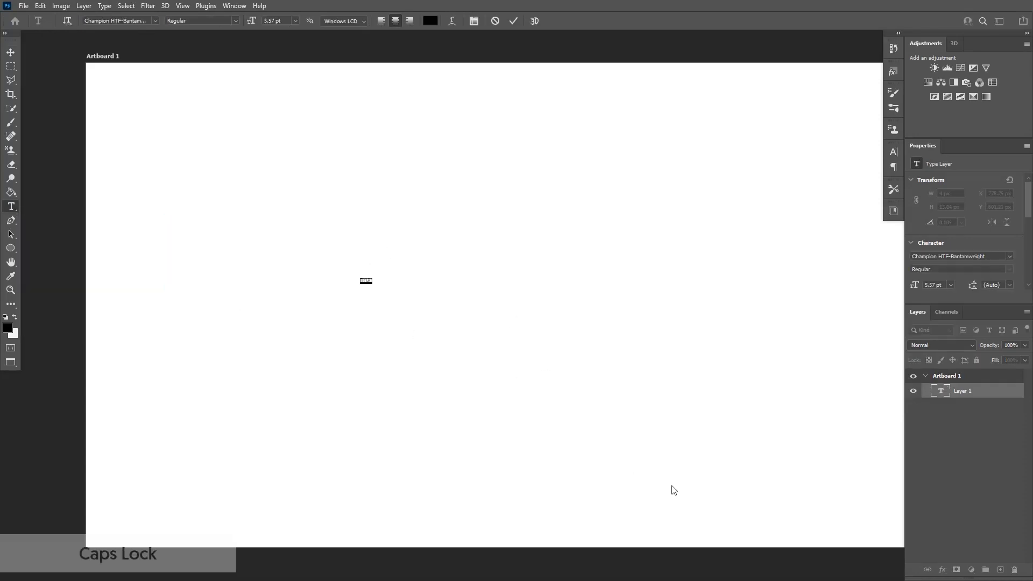
text(IO)
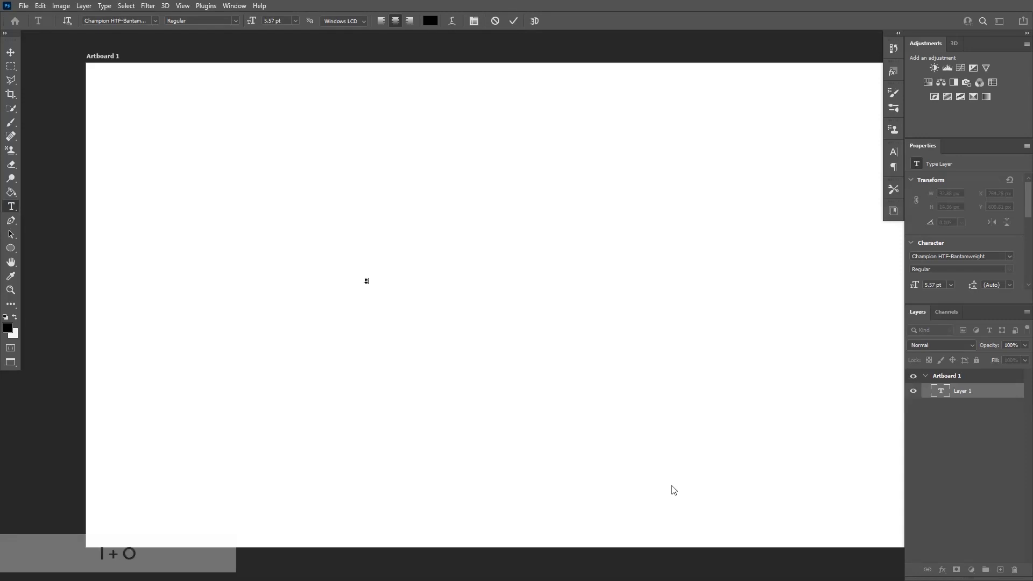
click(11, 53)
Enlarge the VISION text from its centre and move it to the middle of the artboard.
key(ctrl+t)
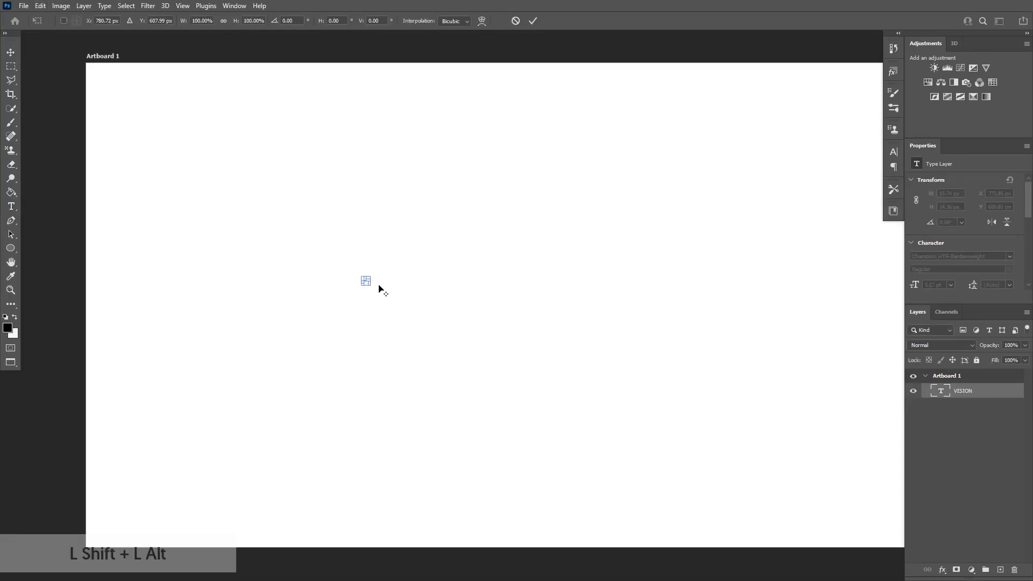
drag(367, 285, 586, 369)
scroll(576, 415, down, 1)
drag(454, 290, 556, 331)
key(Return)
scroll(739, 339, up, 1)
Bring up the Character settings and open the font list to change VISION's typeface.
key(t)
click(894, 152)
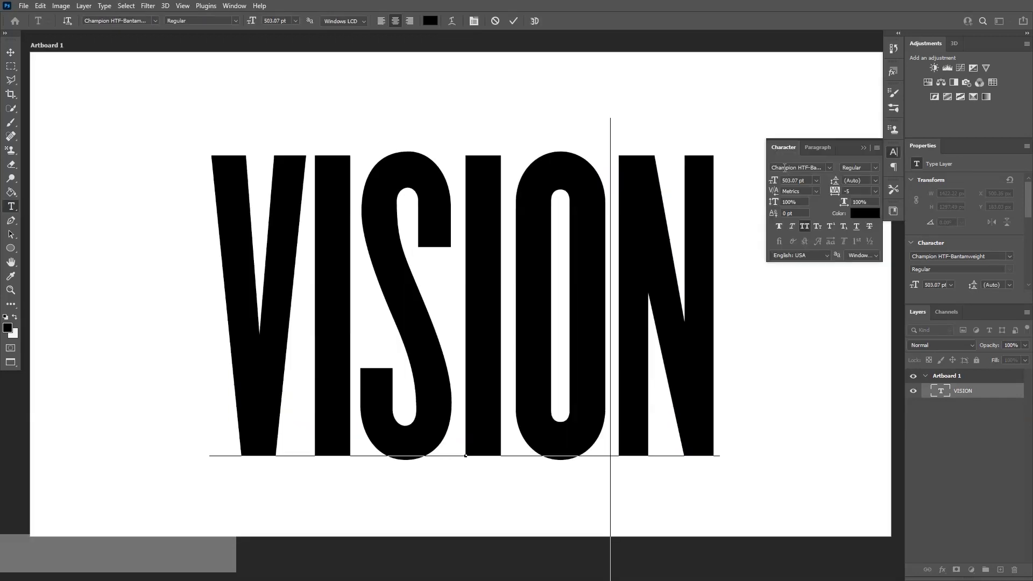
click(785, 168)
click(829, 168)
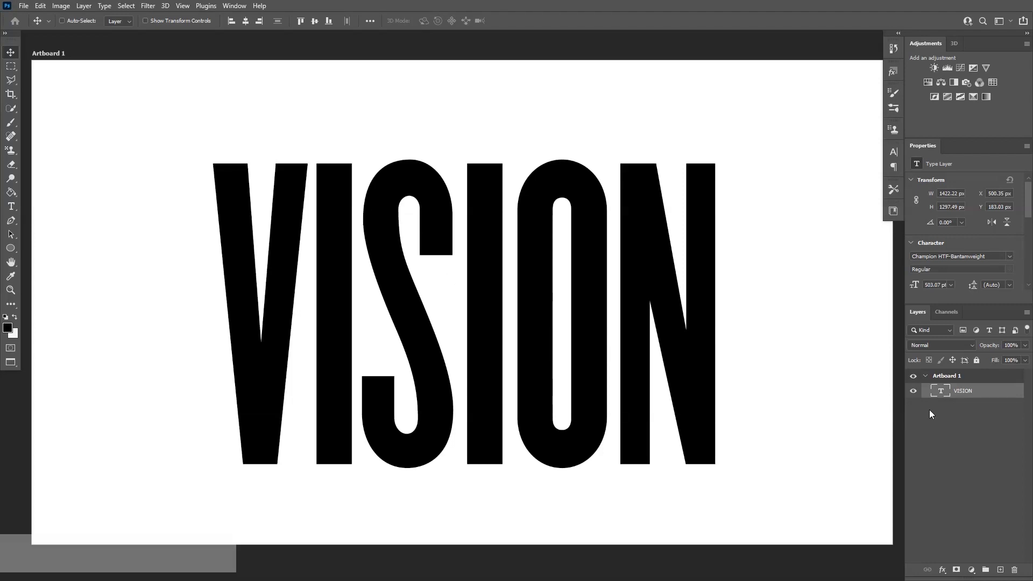
Add a Stroke layer style to VISION: Position Outside, size 7 px, colour black.
double_click(988, 393)
drag(656, 161, 770, 129)
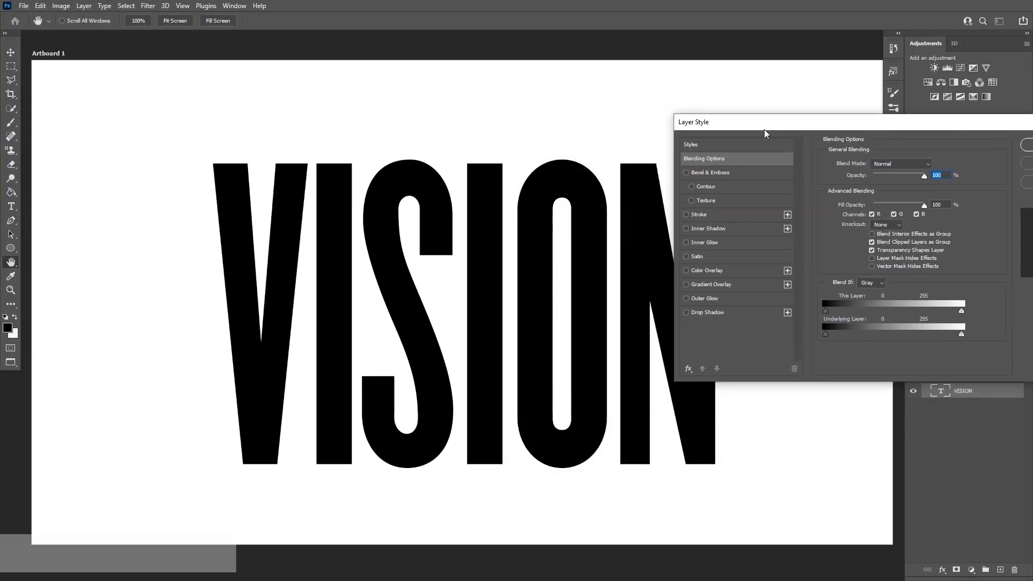
click(712, 214)
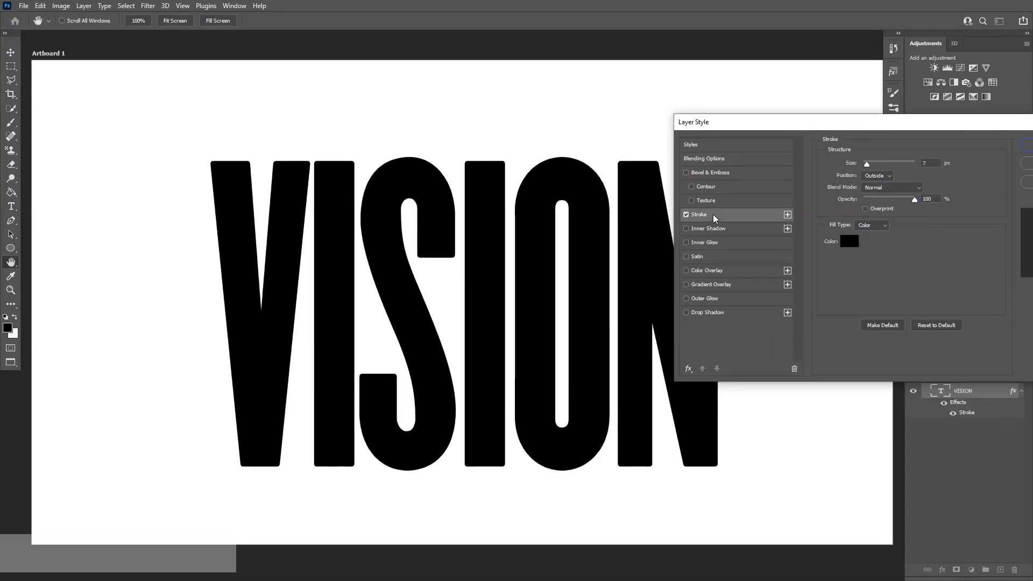
click(878, 176)
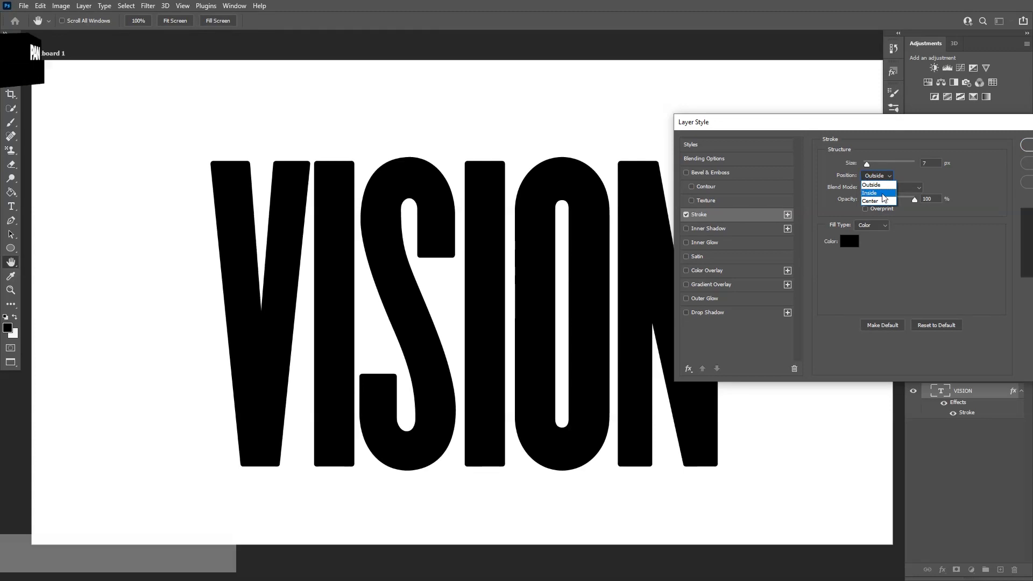
click(882, 194)
click(877, 176)
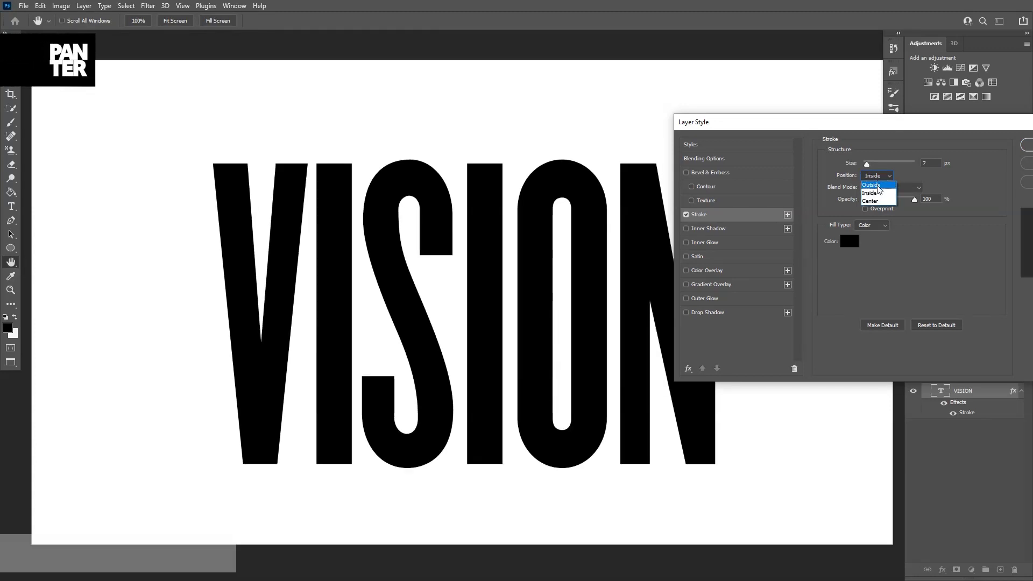
click(872, 185)
click(931, 161)
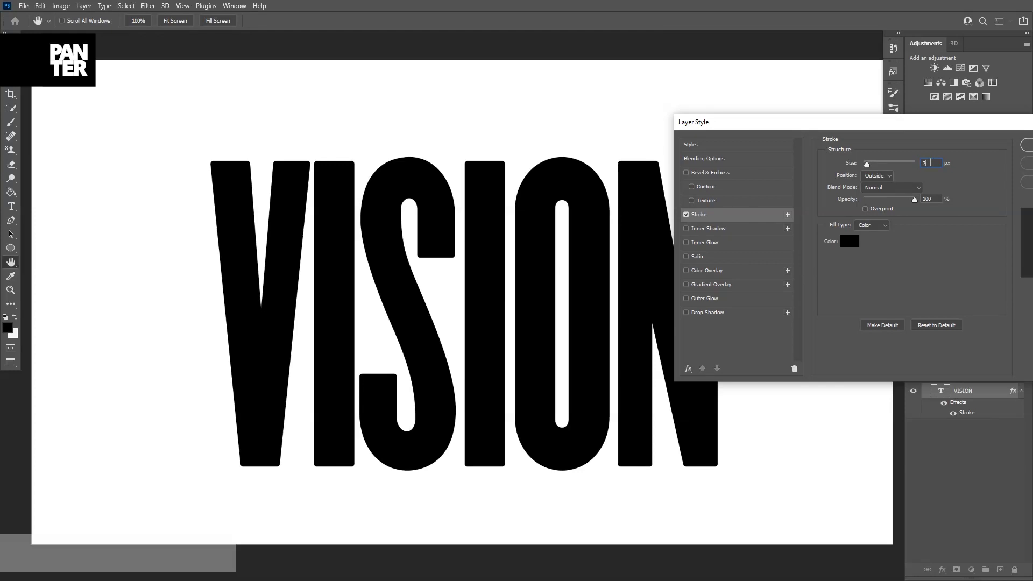
drag(918, 126, 958, 88)
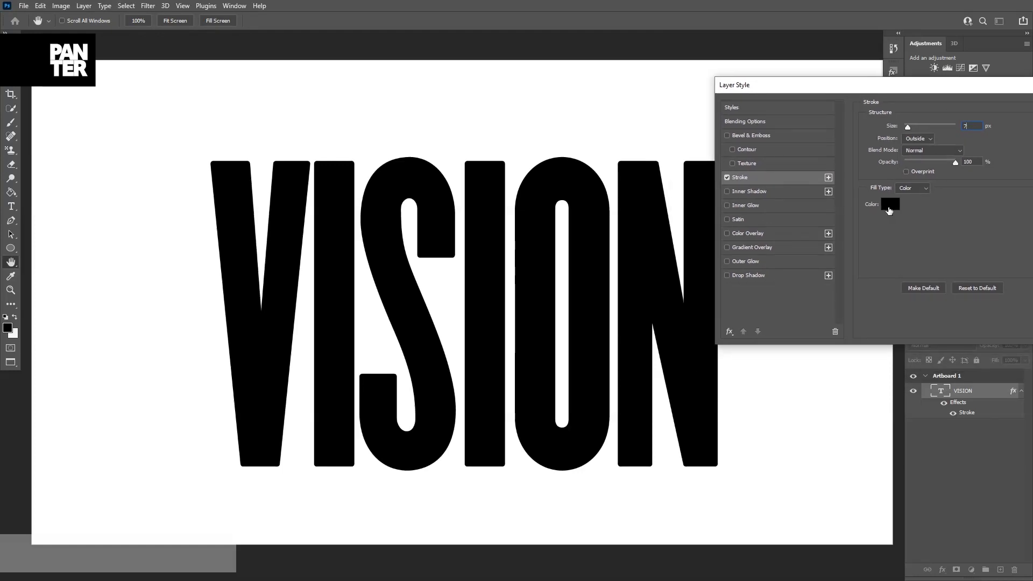
click(889, 206)
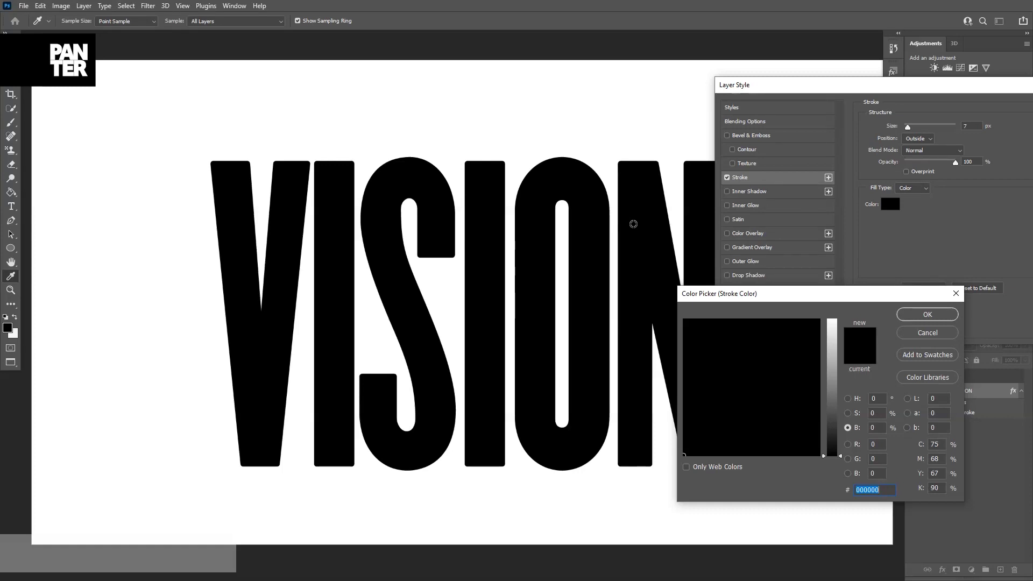
key(Return)
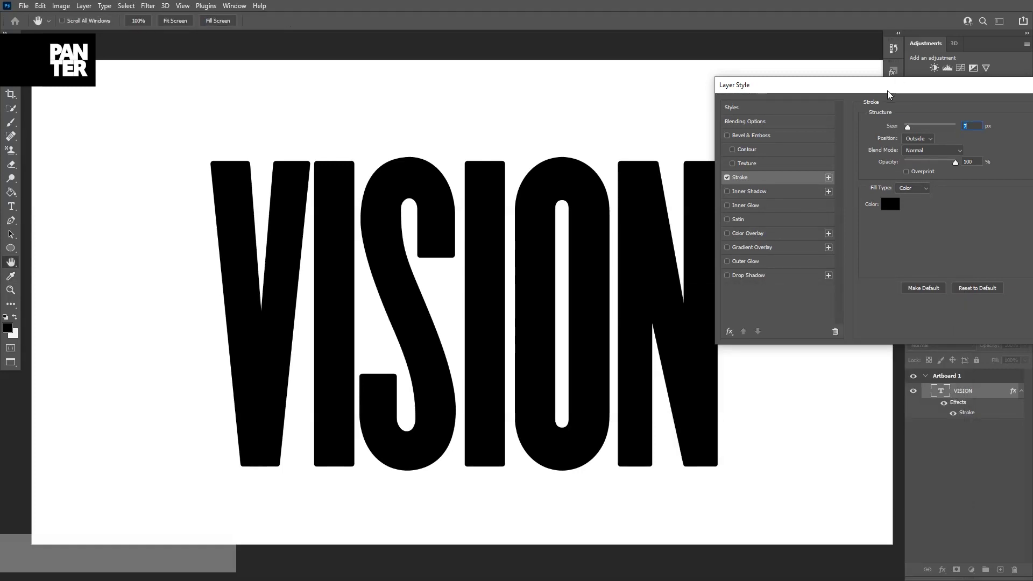
drag(855, 85, 647, 80)
Confirm the stroke, then add a white Solid Color fill layer below VISION.
click(861, 103)
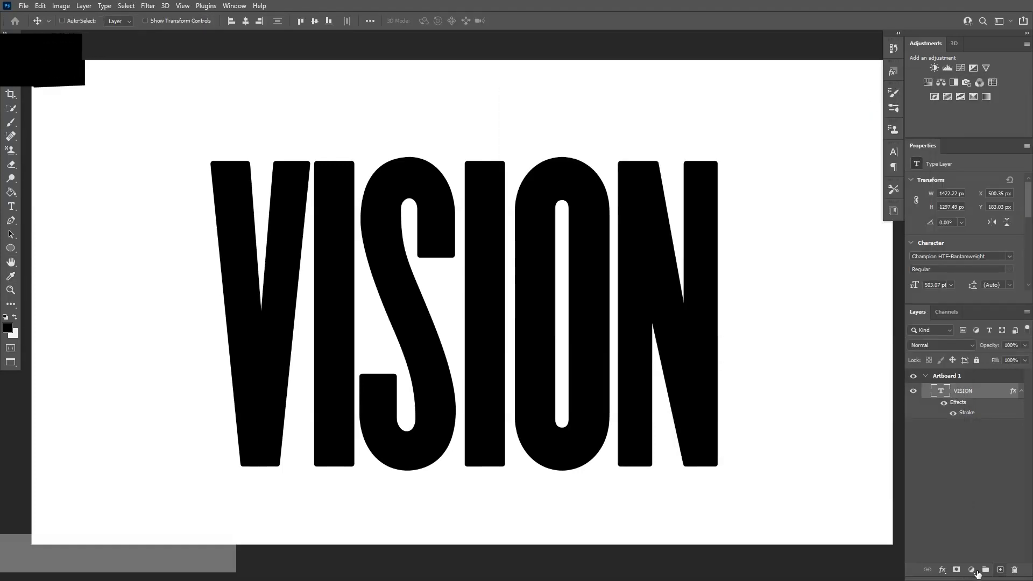
click(970, 571)
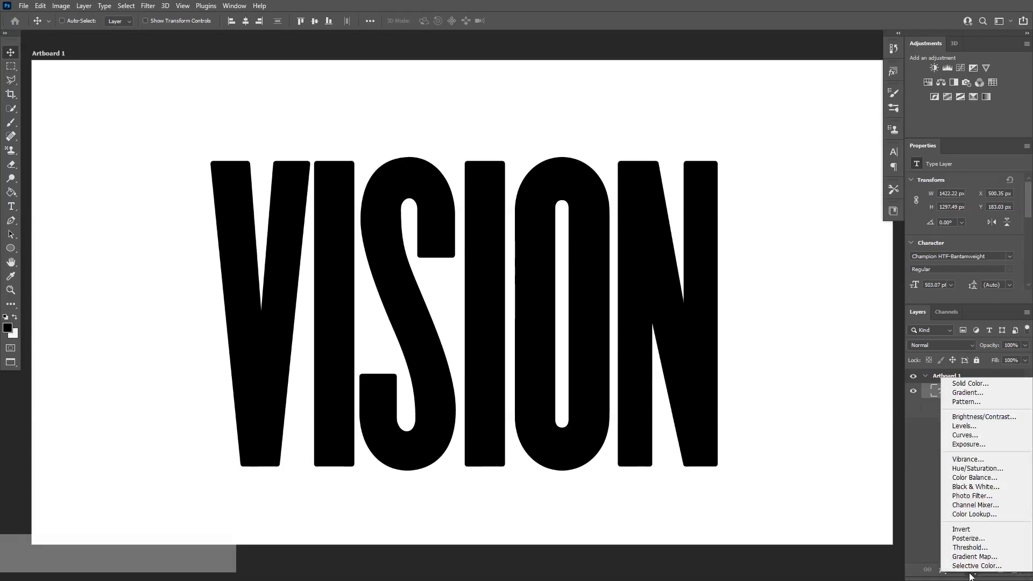
click(977, 384)
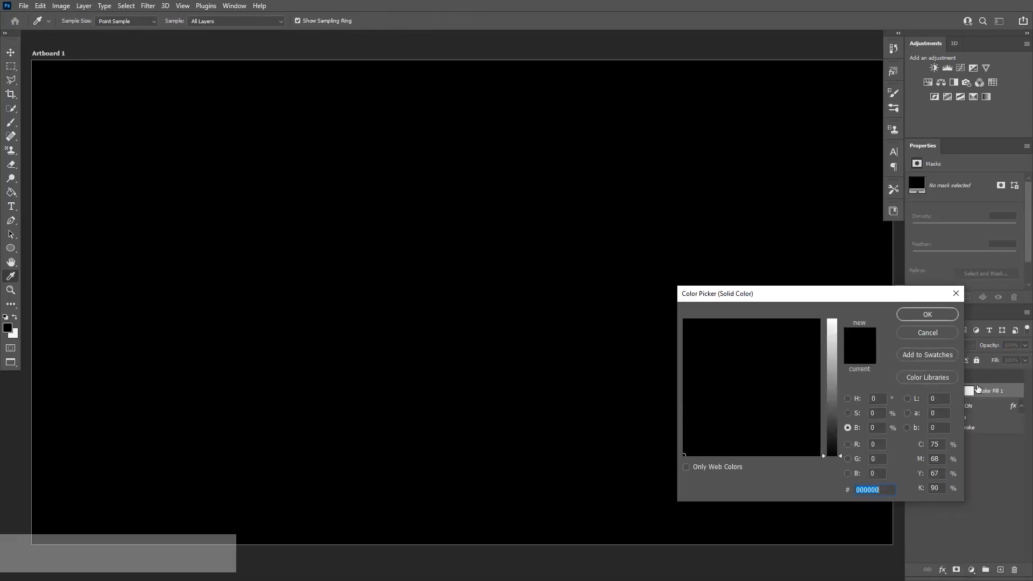
drag(827, 444, 840, 311)
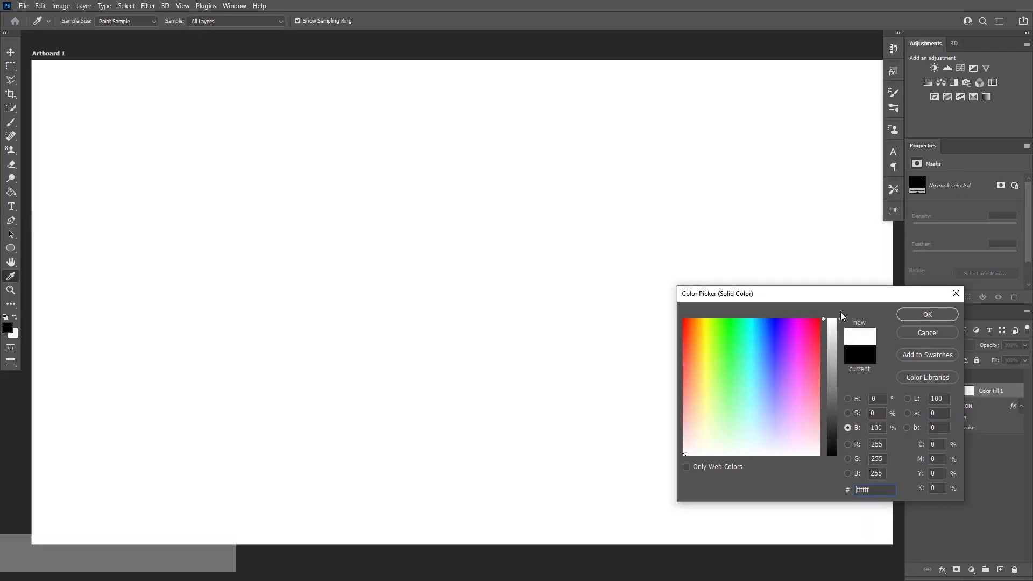
click(931, 314)
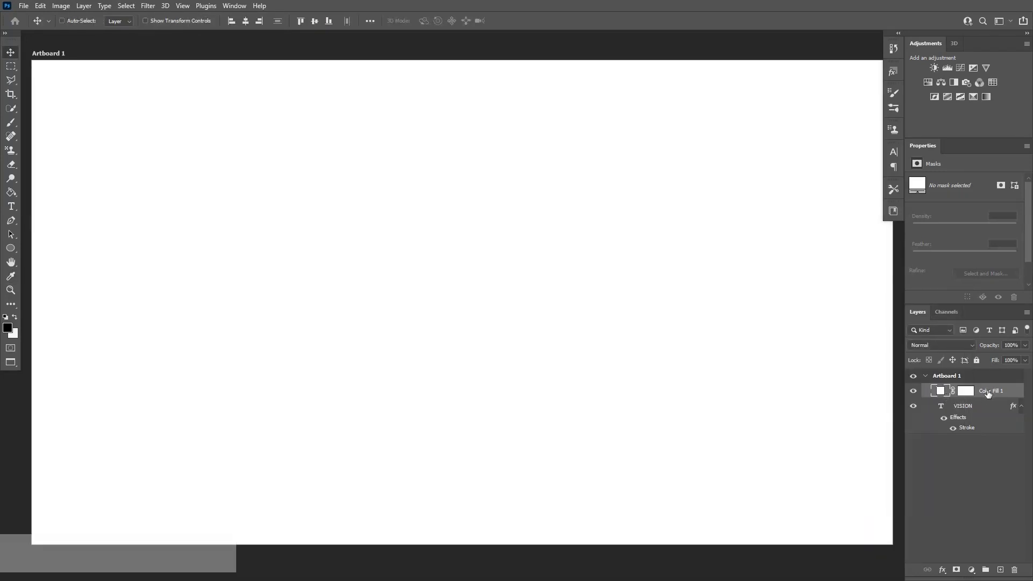
drag(987, 393, 1000, 418)
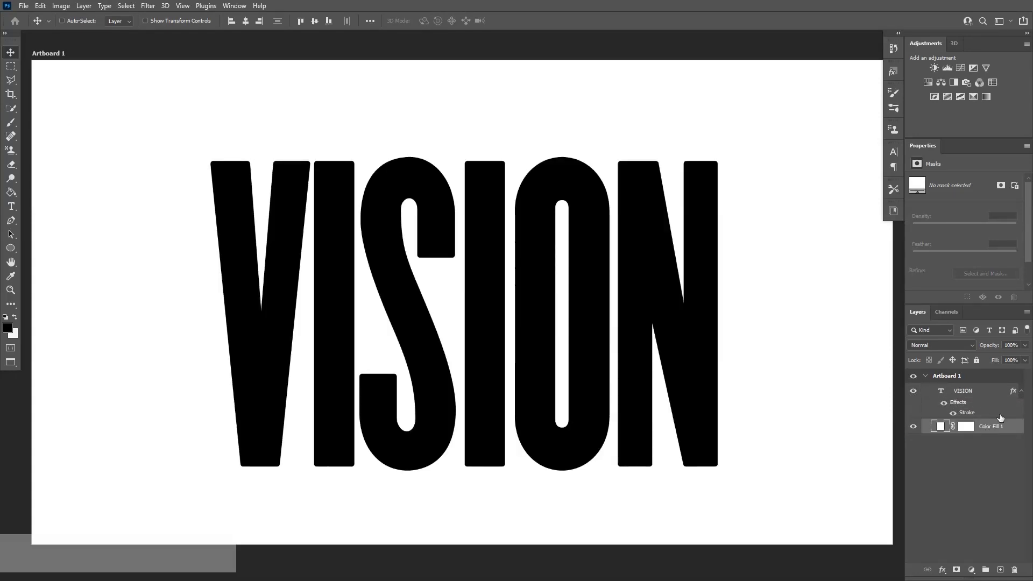
Select VISION with the white fill layer and convert both into one smart object.
click(1021, 391)
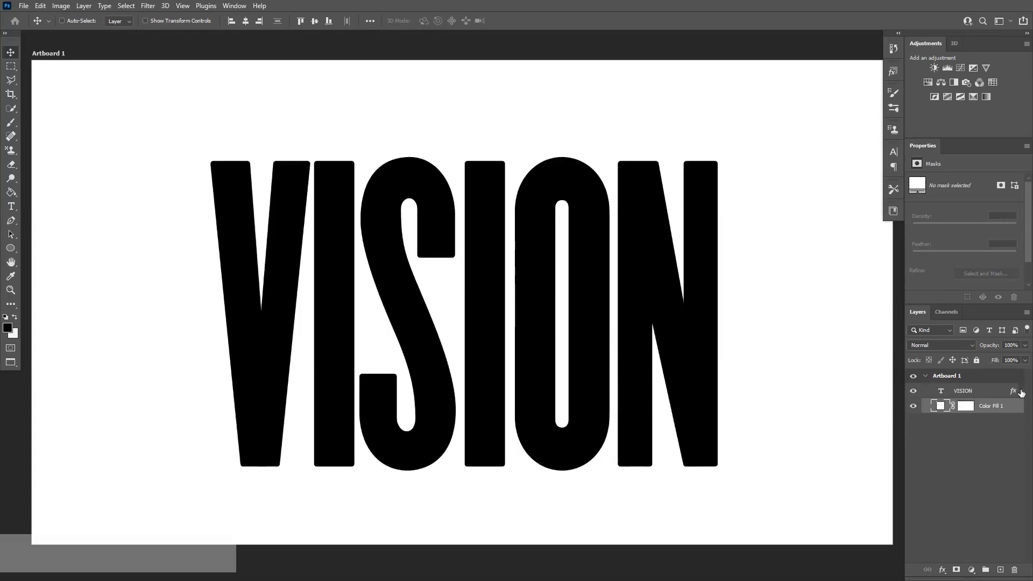
shift+click(980, 392)
right_click(981, 393)
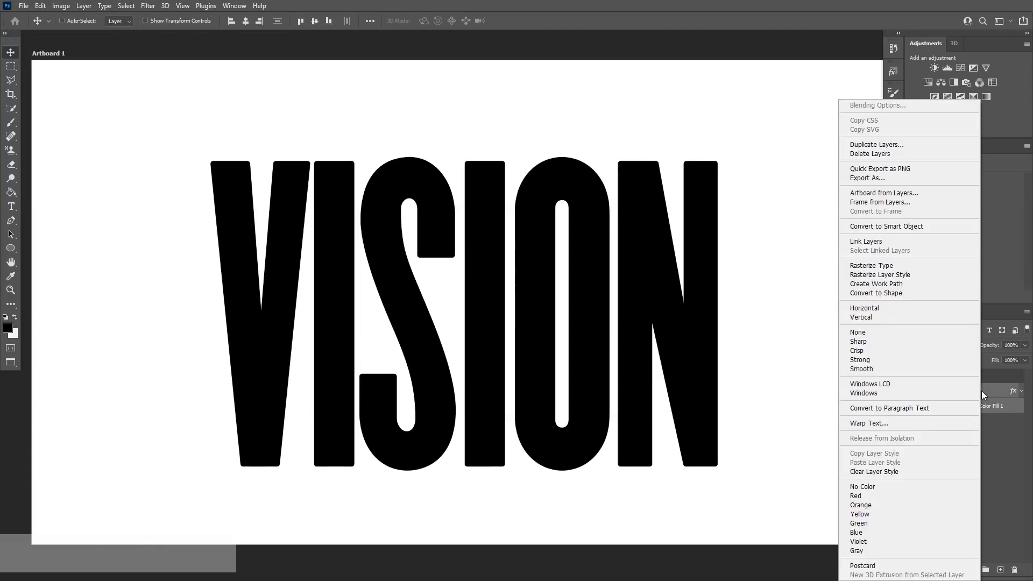
click(881, 232)
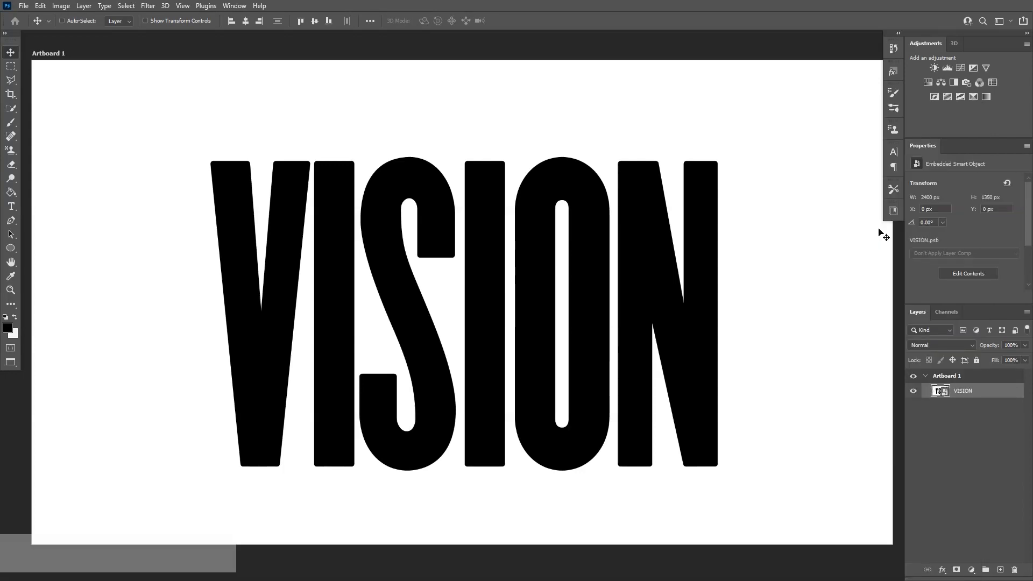
click(153, 6)
Apply the Filter Gallery Stamp filter with Light/Dark Balance 5 and Smoothness 32.
click(190, 65)
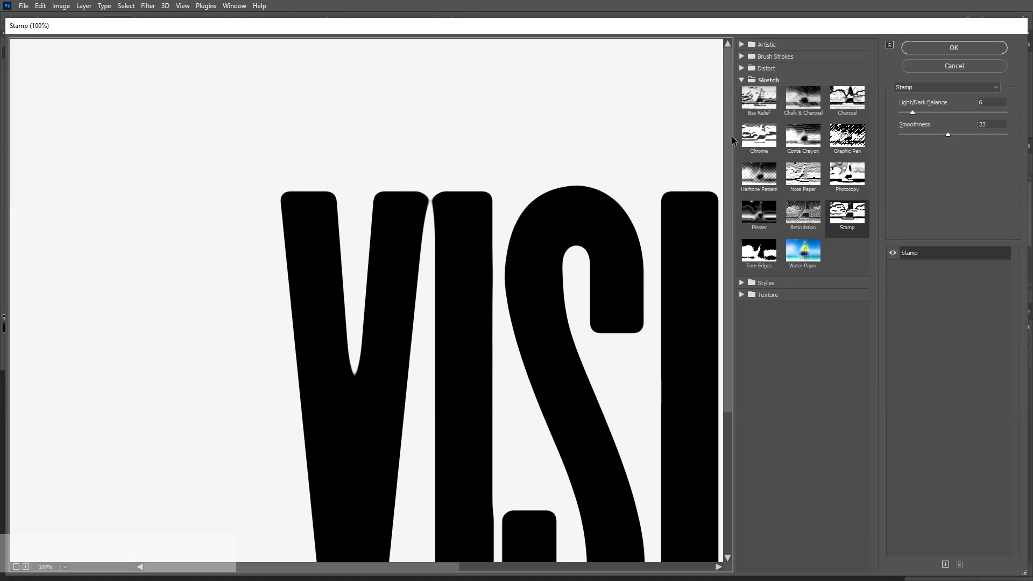
click(847, 217)
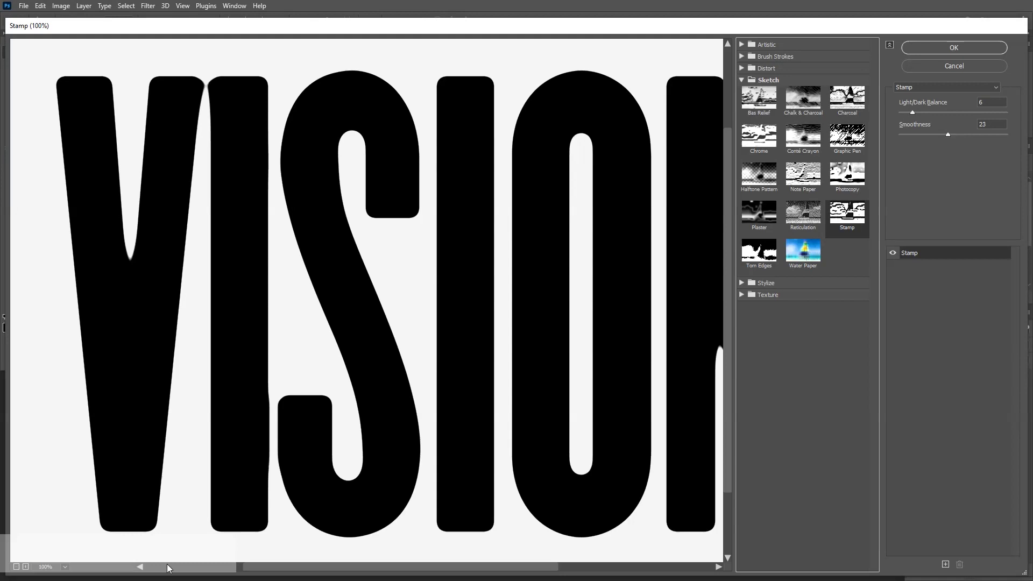
drag(948, 135, 970, 135)
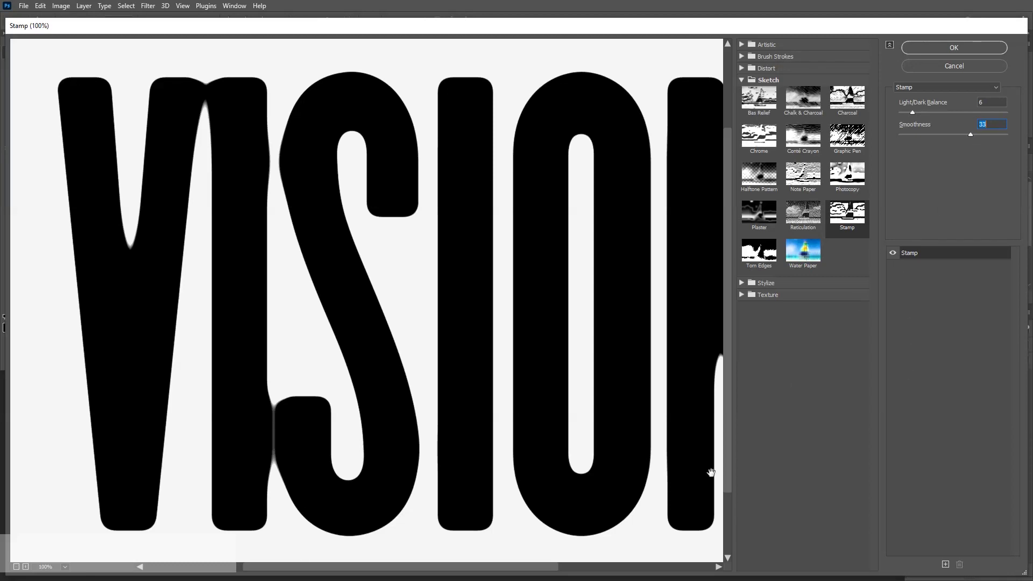
drag(643, 559, 591, 558)
drag(971, 134, 976, 134)
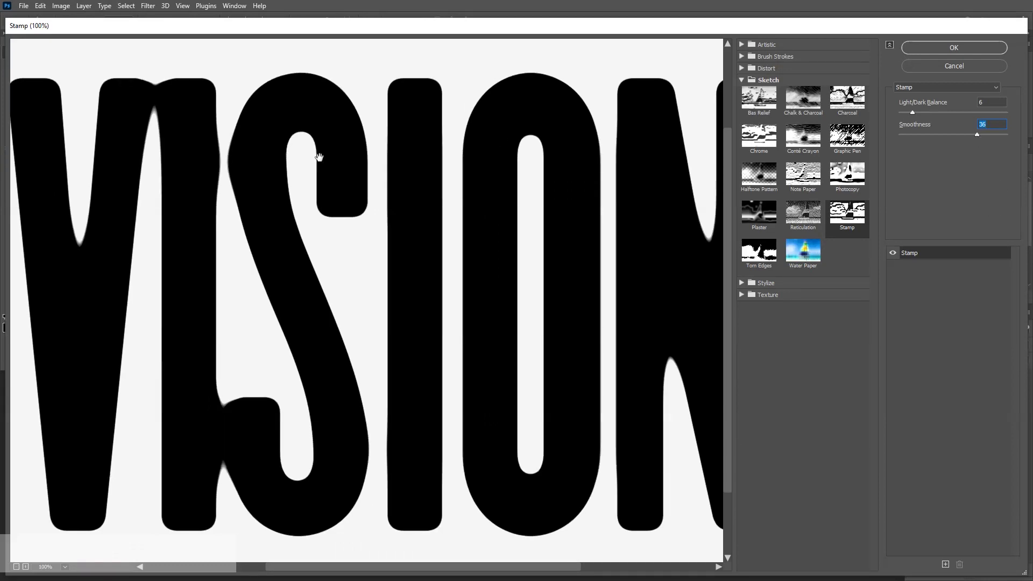
drag(567, 567, 645, 569)
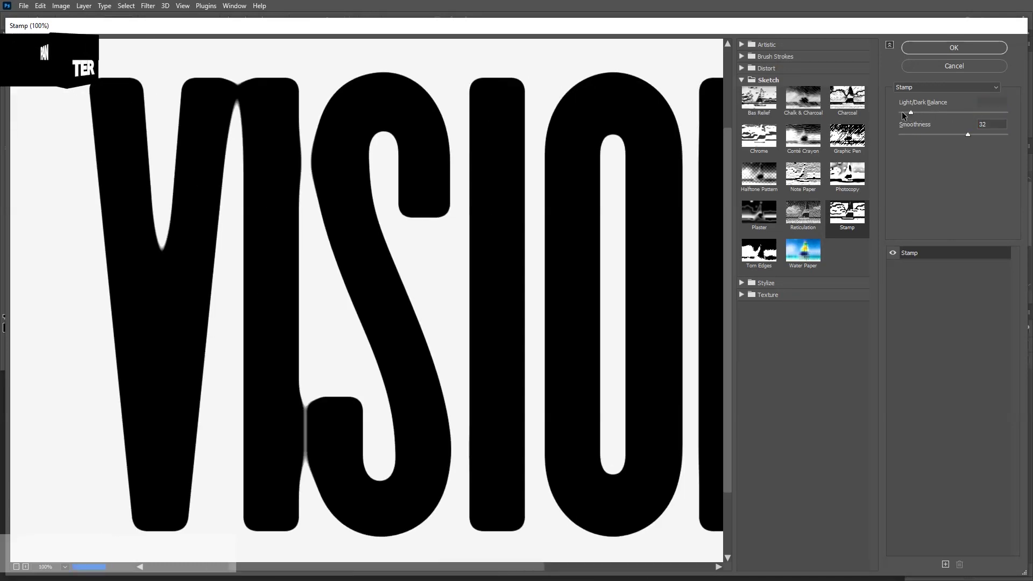
drag(901, 112, 912, 113)
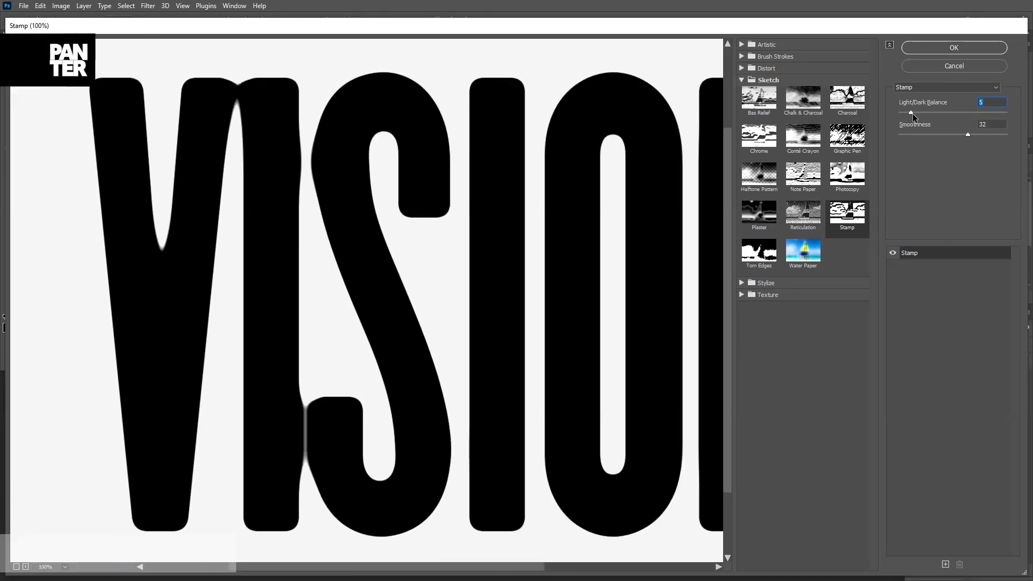
click(953, 48)
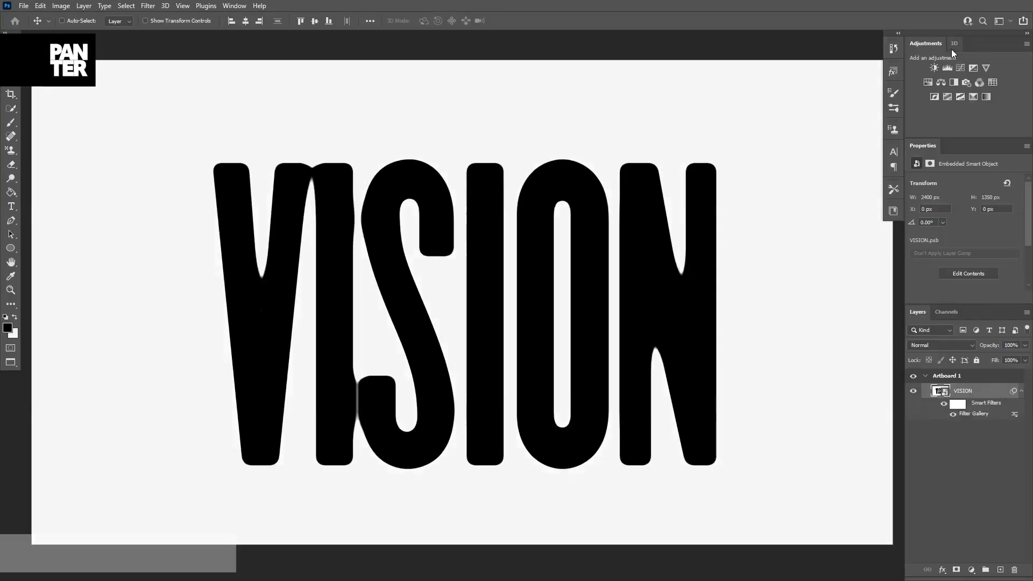
Apply Pixelate > Crystallize to the VISION lettering with Cell Size 4.
click(149, 6)
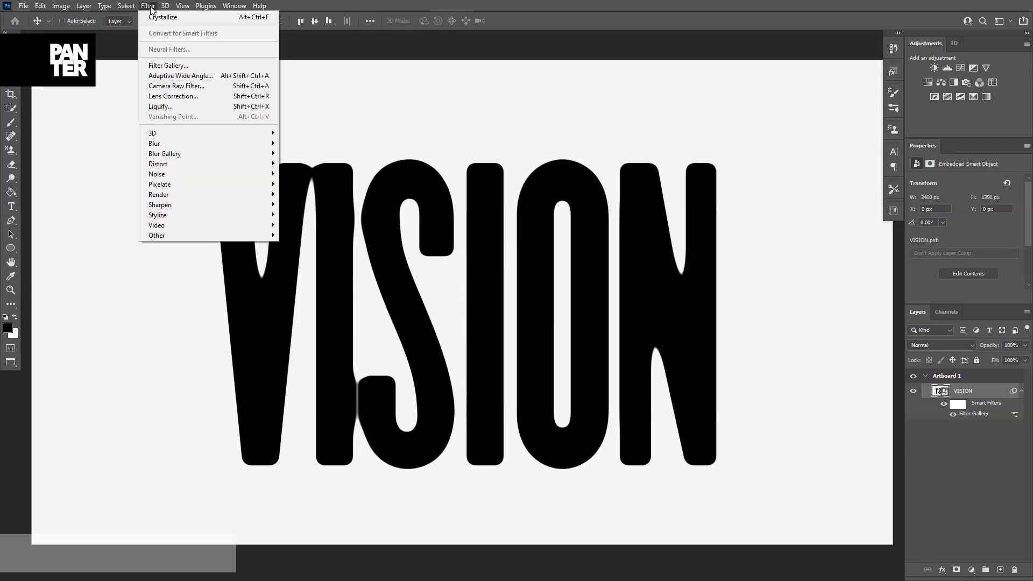
mouse_move(179, 187)
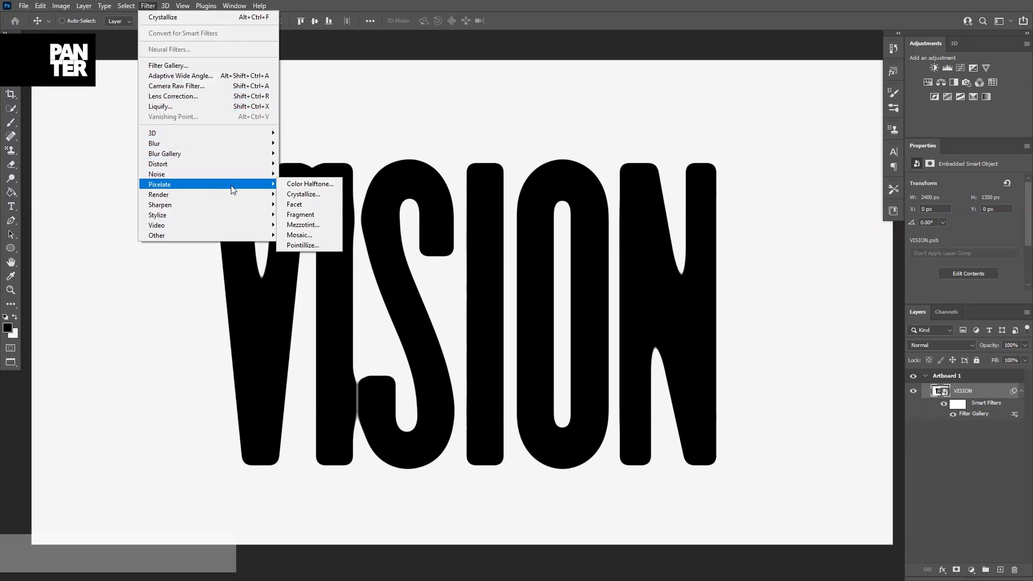
click(322, 195)
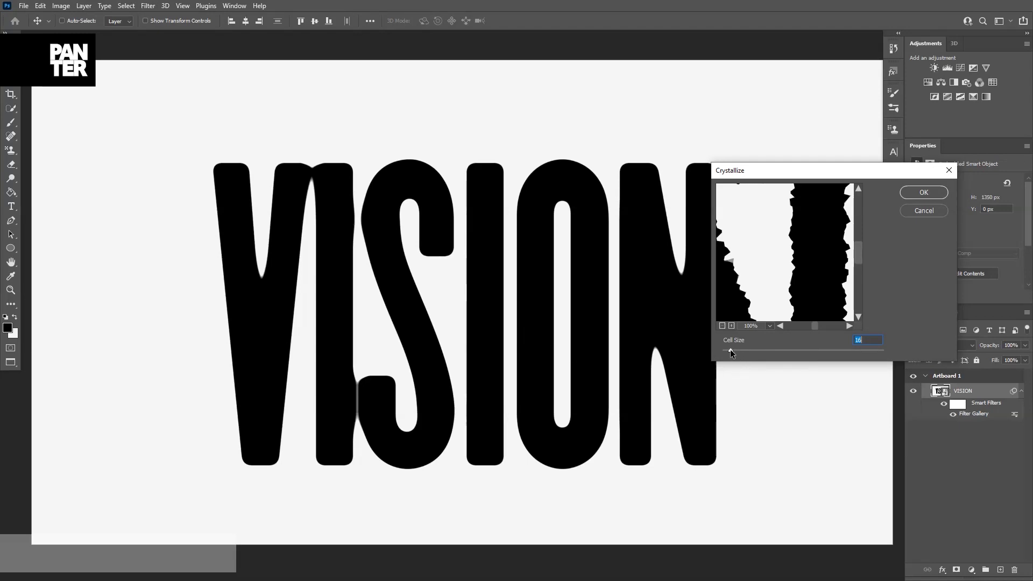
drag(730, 350, 725, 350)
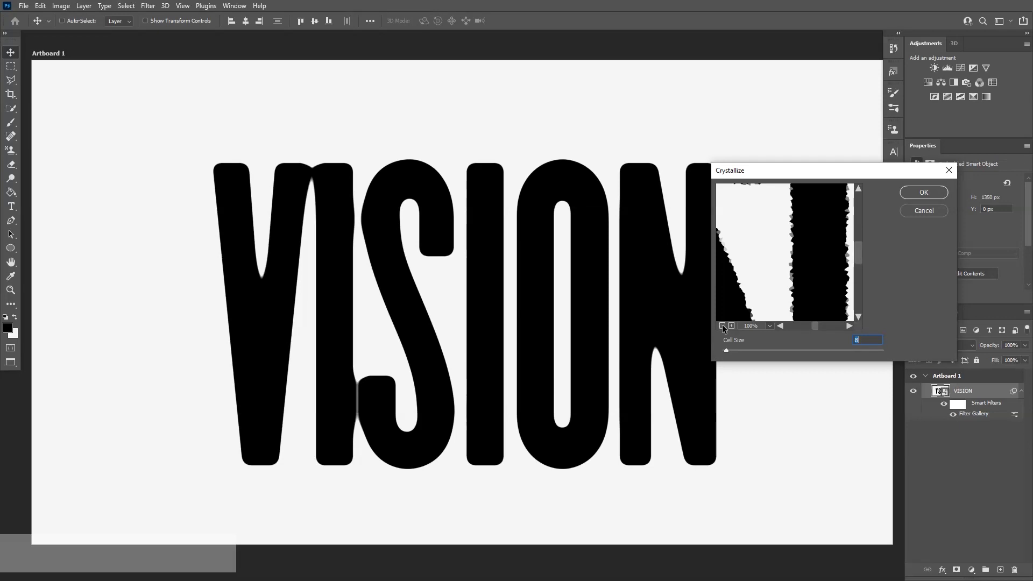
click(721, 325)
click(721, 325)
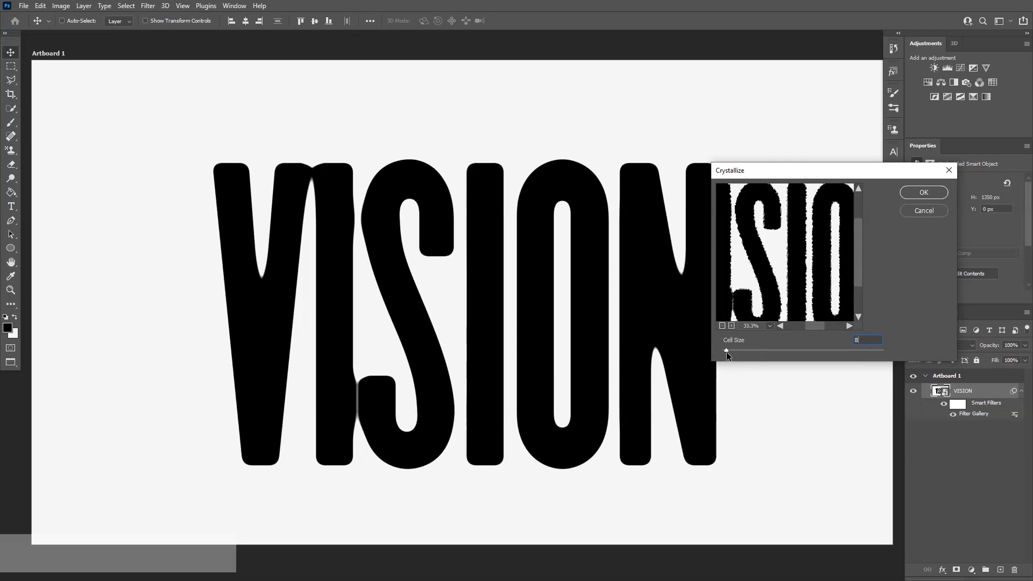
drag(735, 349, 767, 350)
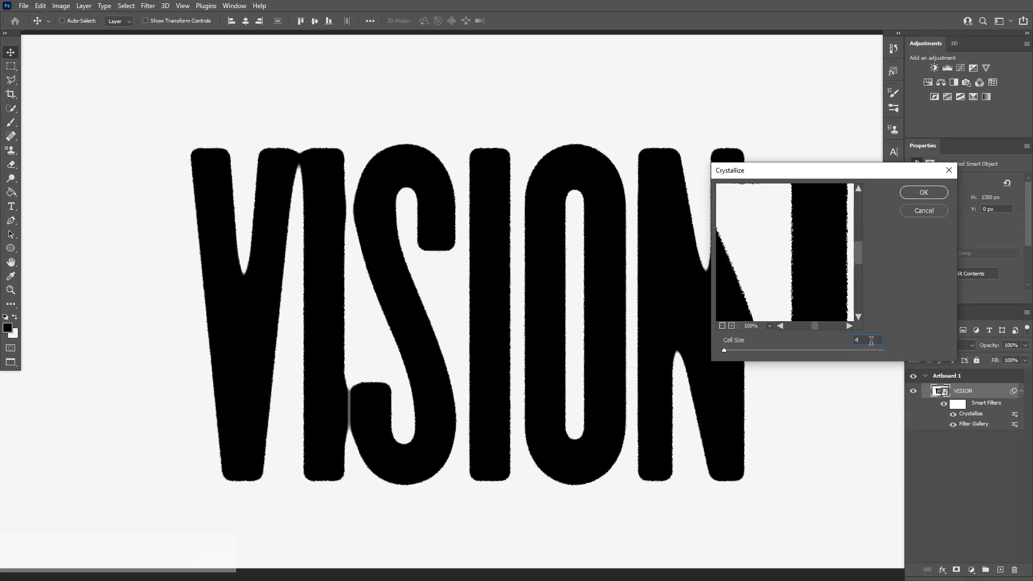
click(922, 193)
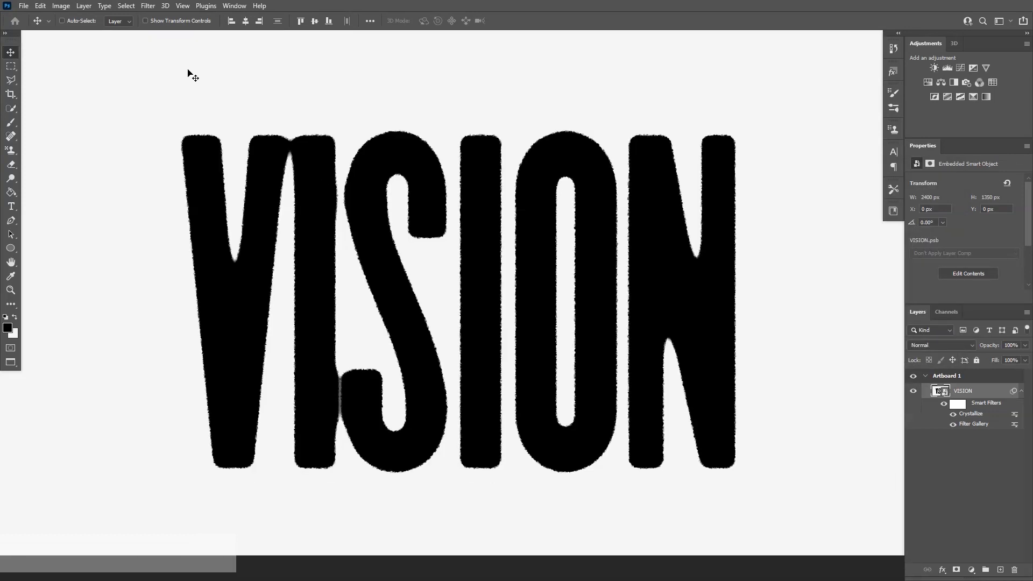
Apply a Gaussian Blur with a 1.7-pixel radius to the VISION lettering.
click(148, 5)
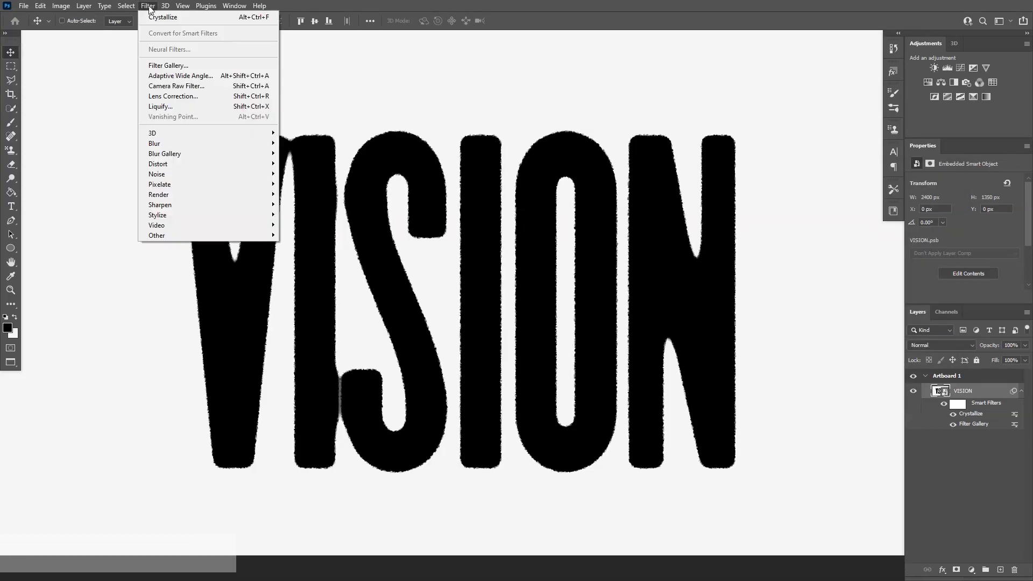
mouse_move(215, 143)
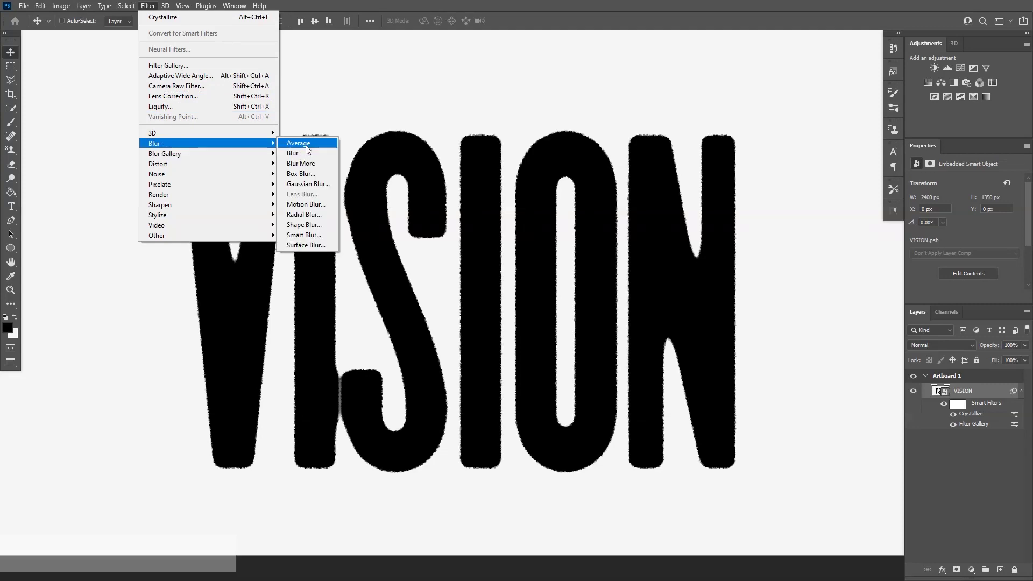
click(319, 183)
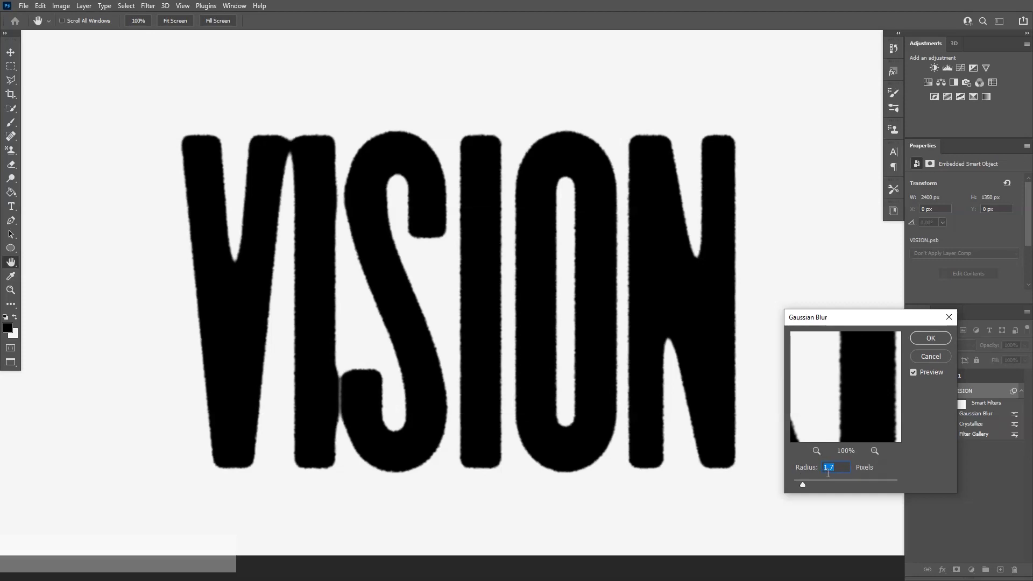
click(927, 340)
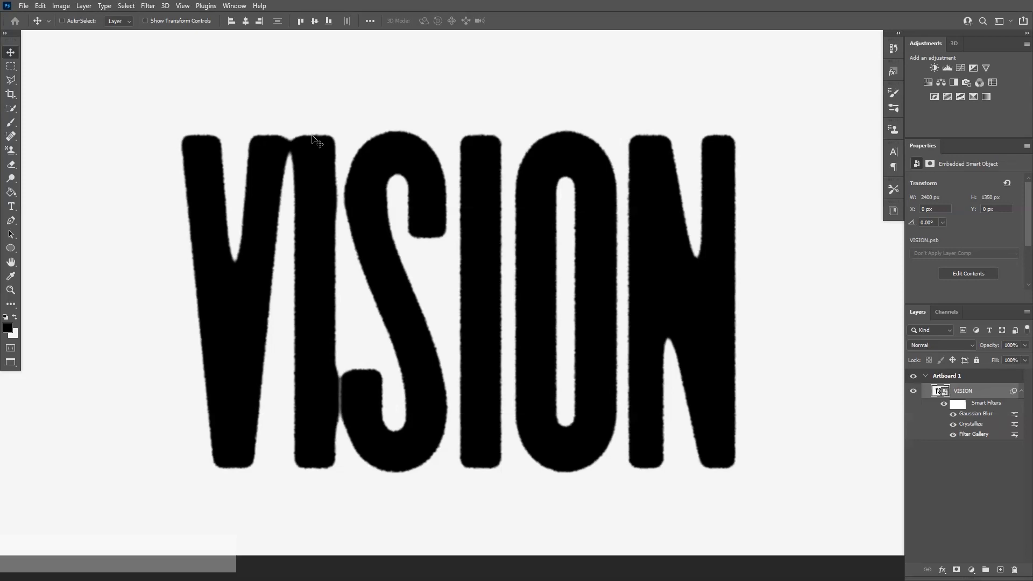
Start a Field Blur on the lettering and place a 1 px blur pin on the N.
click(156, 5)
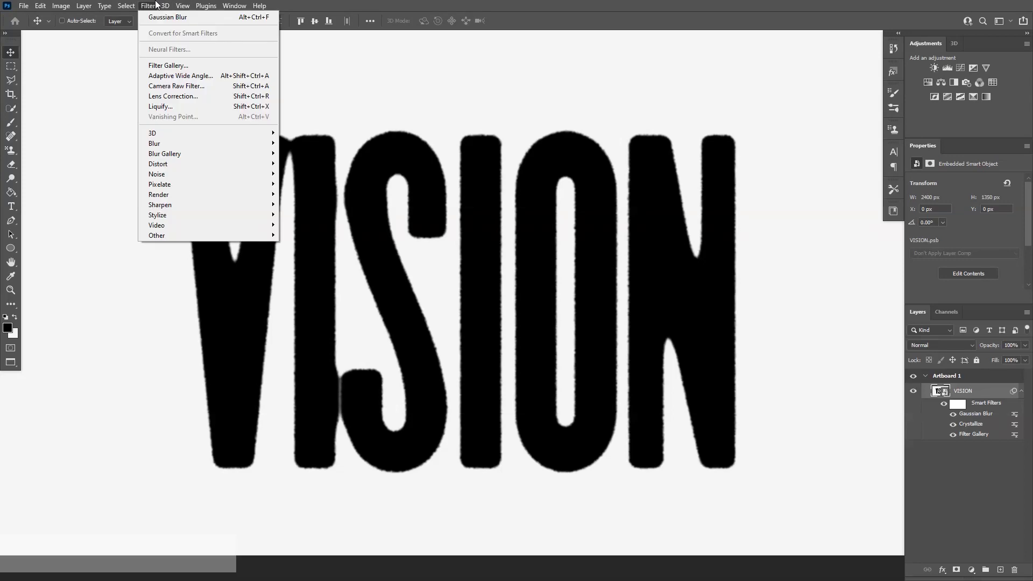
mouse_move(180, 157)
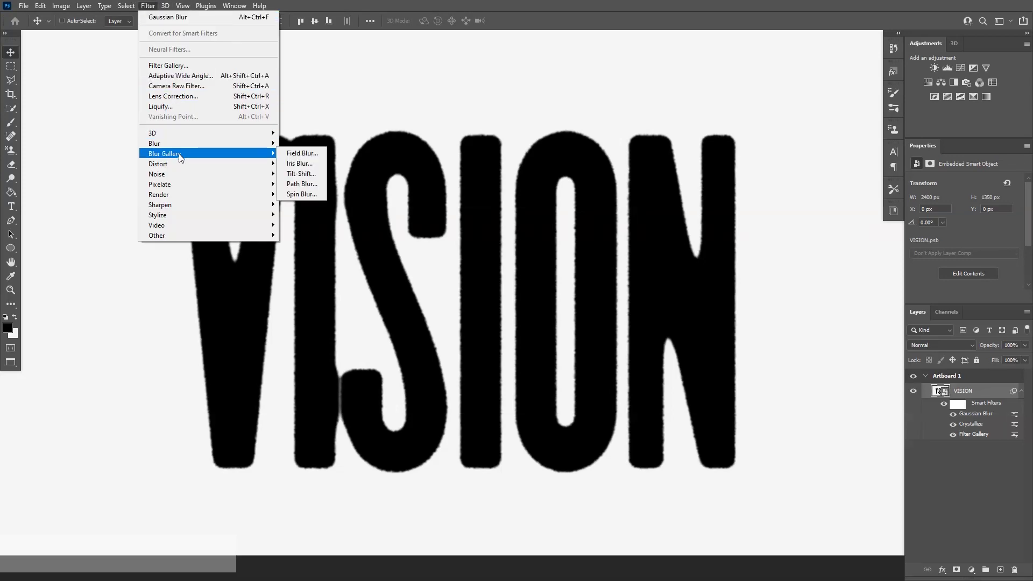
click(303, 155)
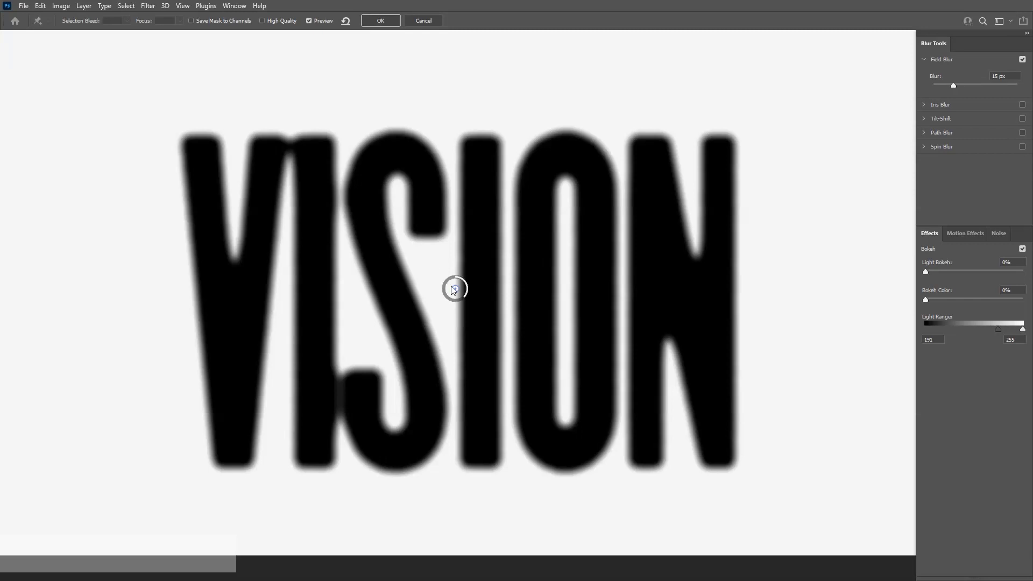
drag(456, 289, 720, 174)
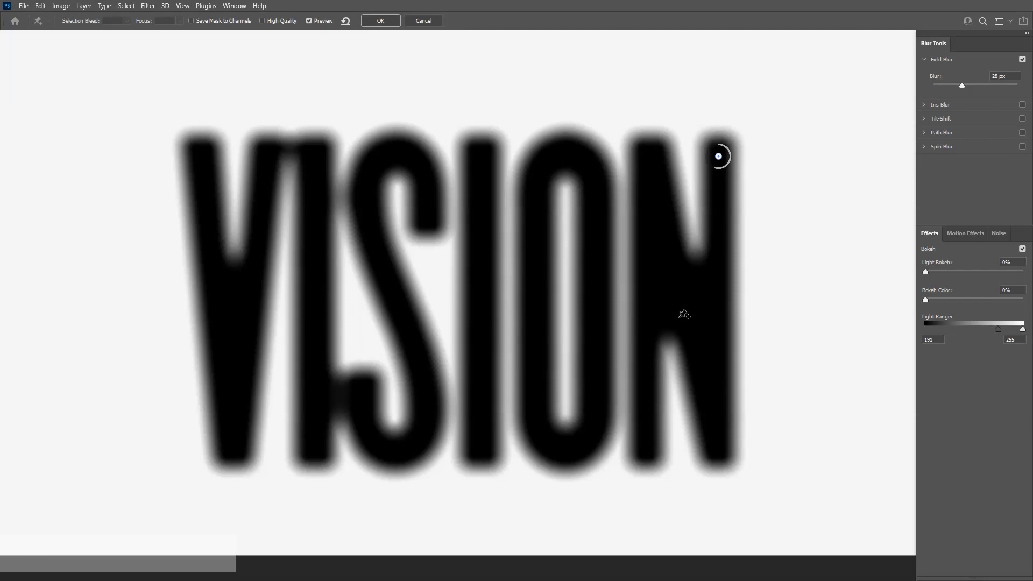
click(679, 317)
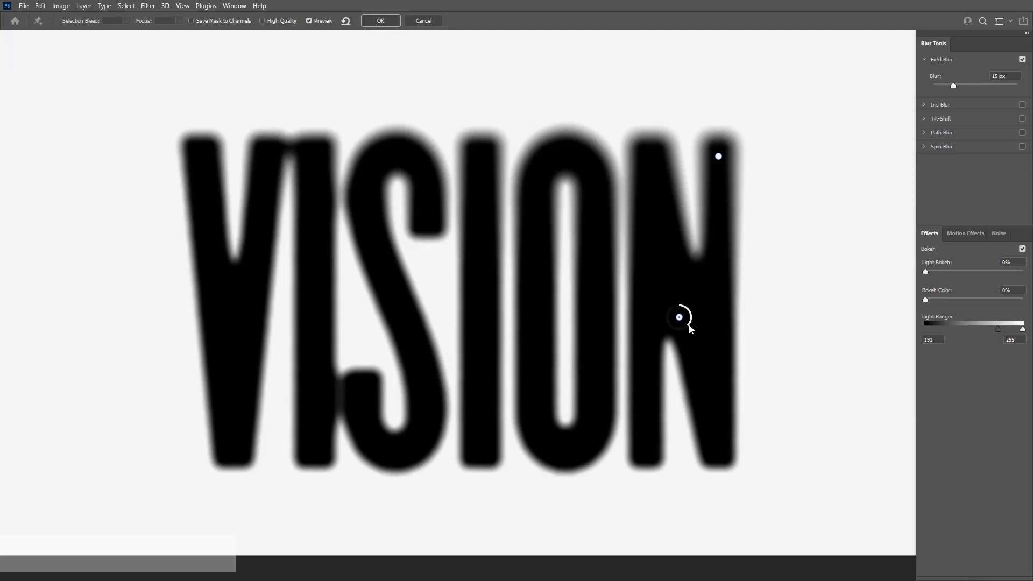
drag(690, 330, 747, 315)
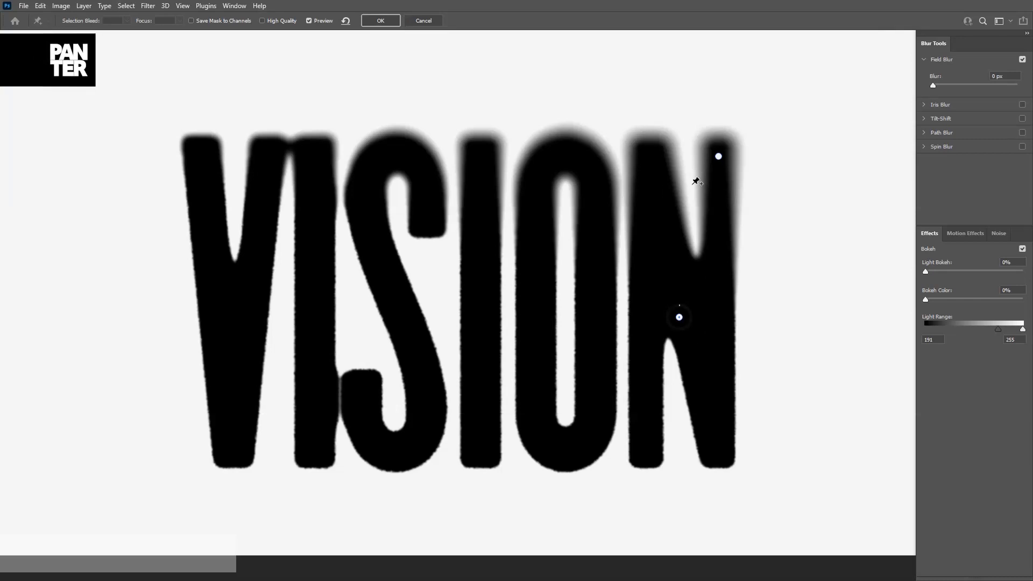
Add pins at the O (4 px), S/I base, V top and a sharp 0 px N pin, then apply.
click(520, 159)
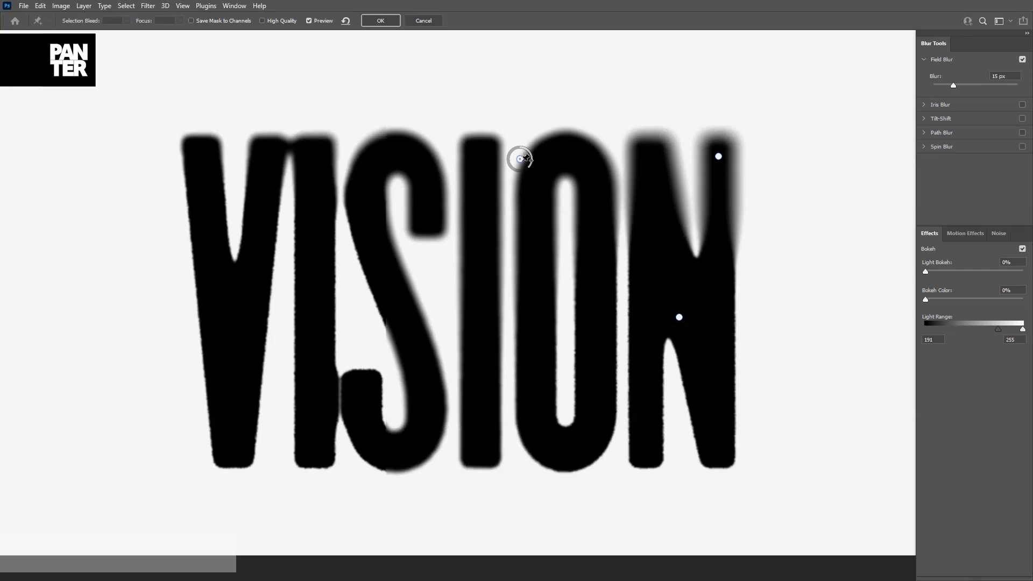
drag(527, 159, 560, 147)
click(317, 447)
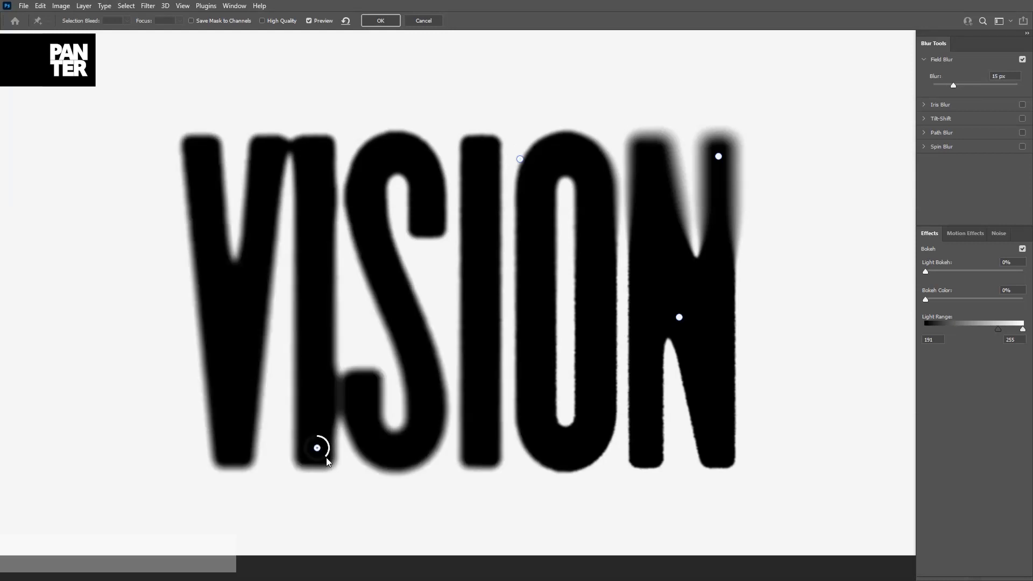
drag(326, 457, 308, 464)
click(203, 162)
drag(204, 154, 203, 144)
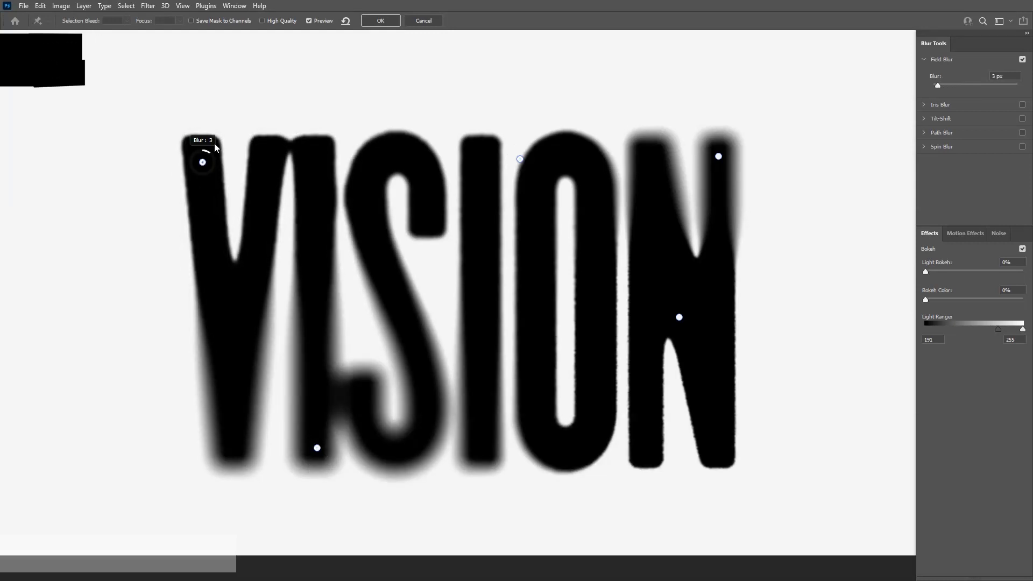
click(680, 319)
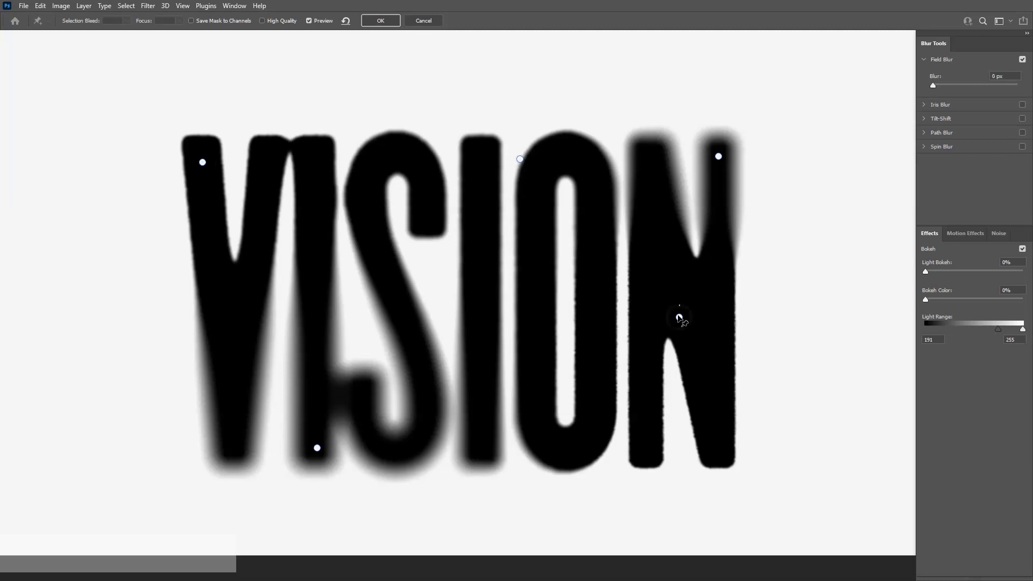
drag(679, 318, 610, 398)
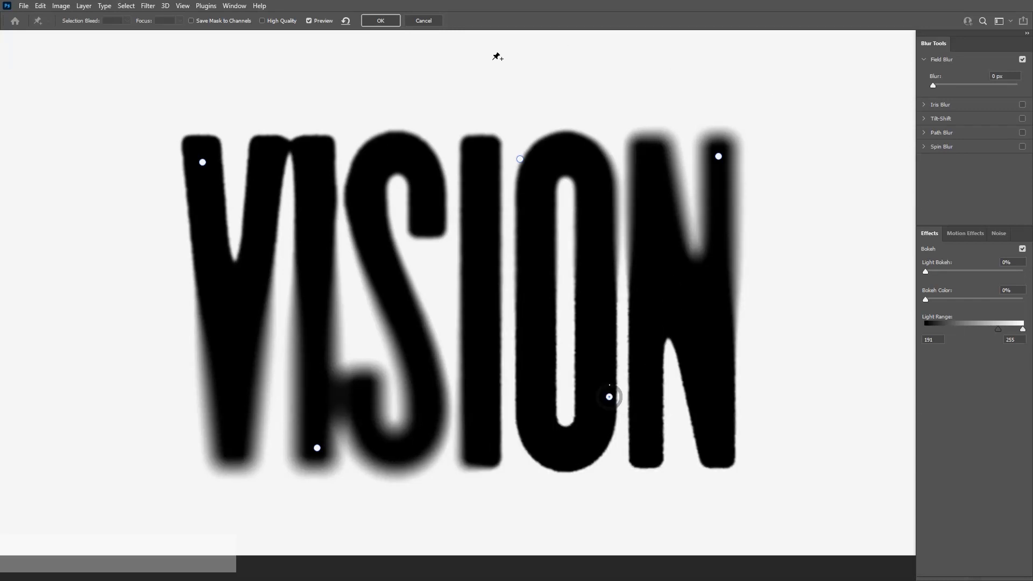
click(380, 21)
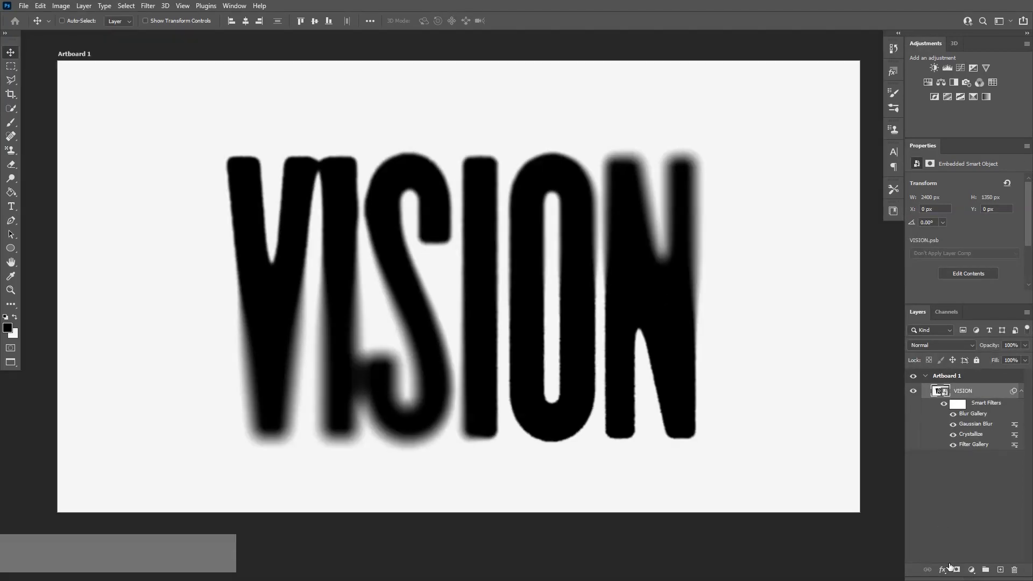
Add a black Color Fill 1 layer, hide it, and reselect the VISION layer.
click(971, 569)
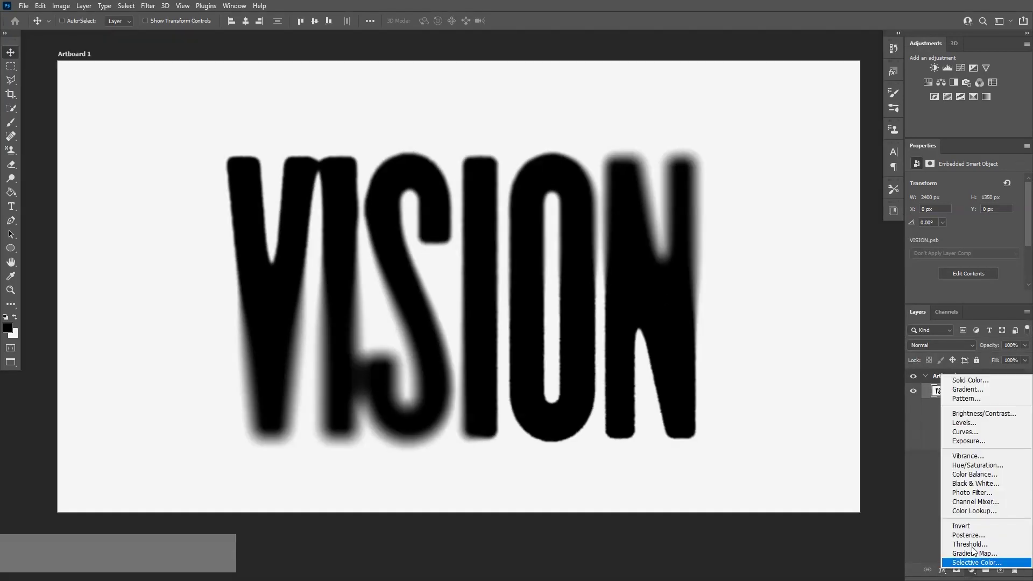
click(971, 379)
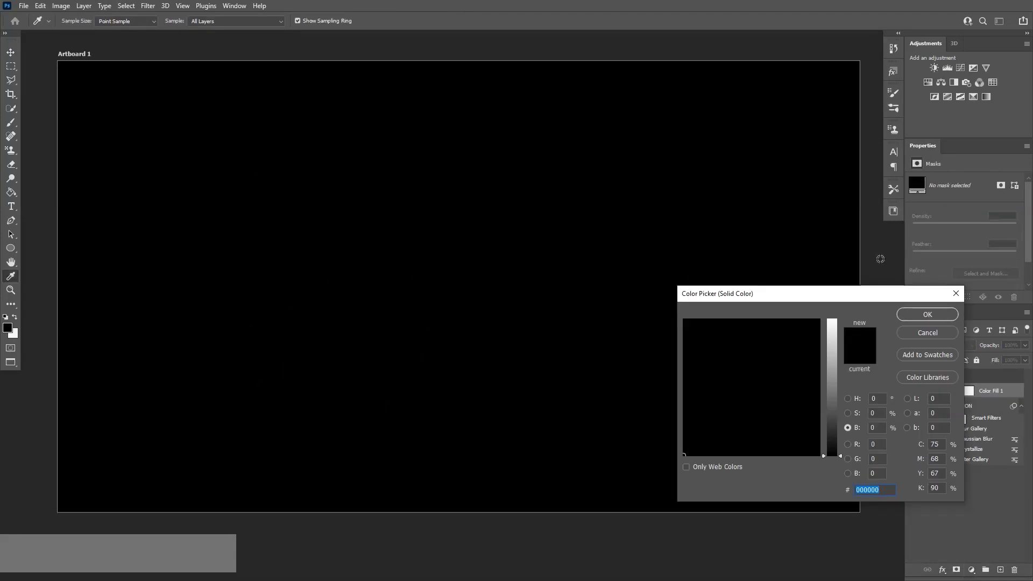
click(934, 316)
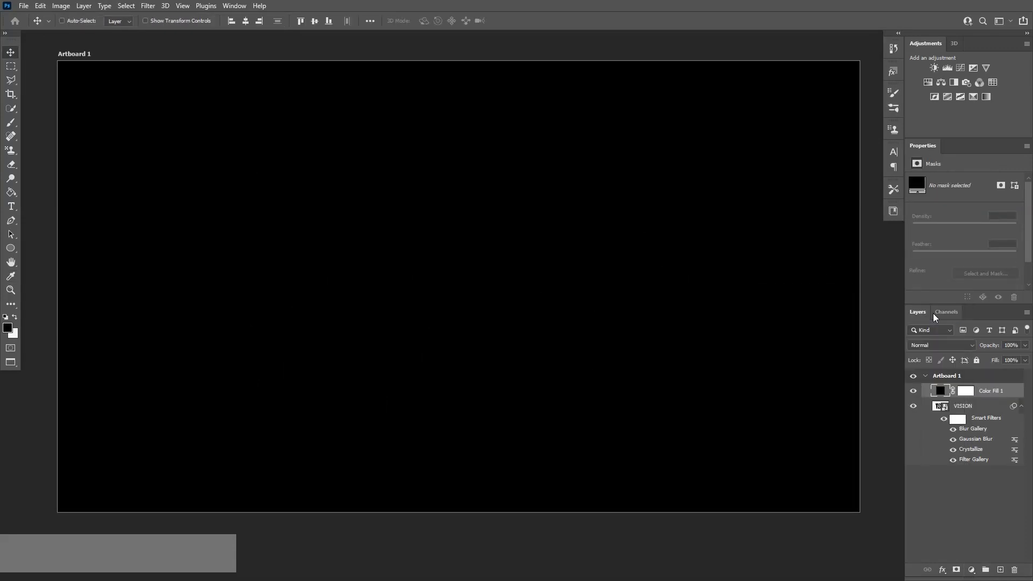
click(913, 390)
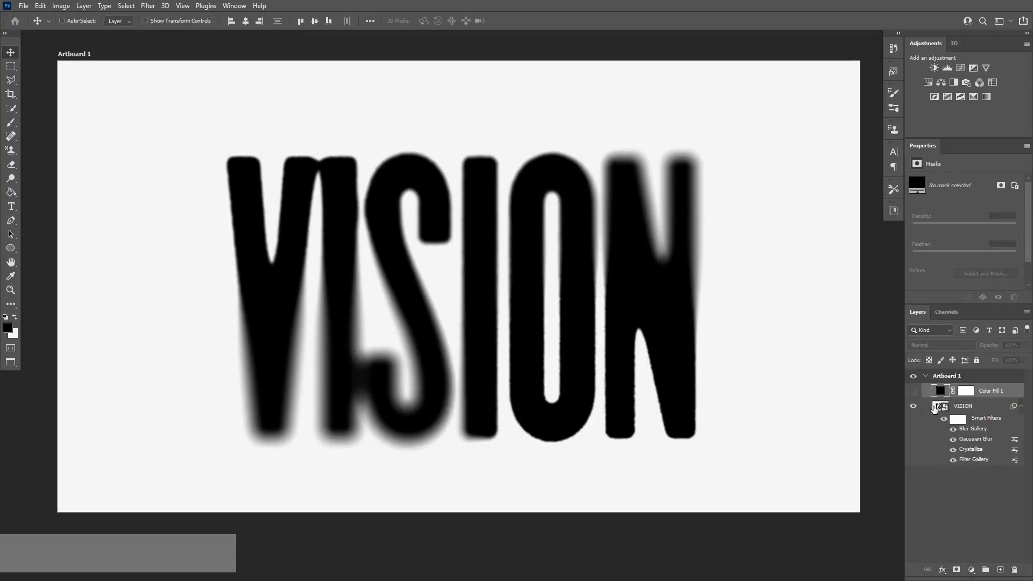
click(935, 408)
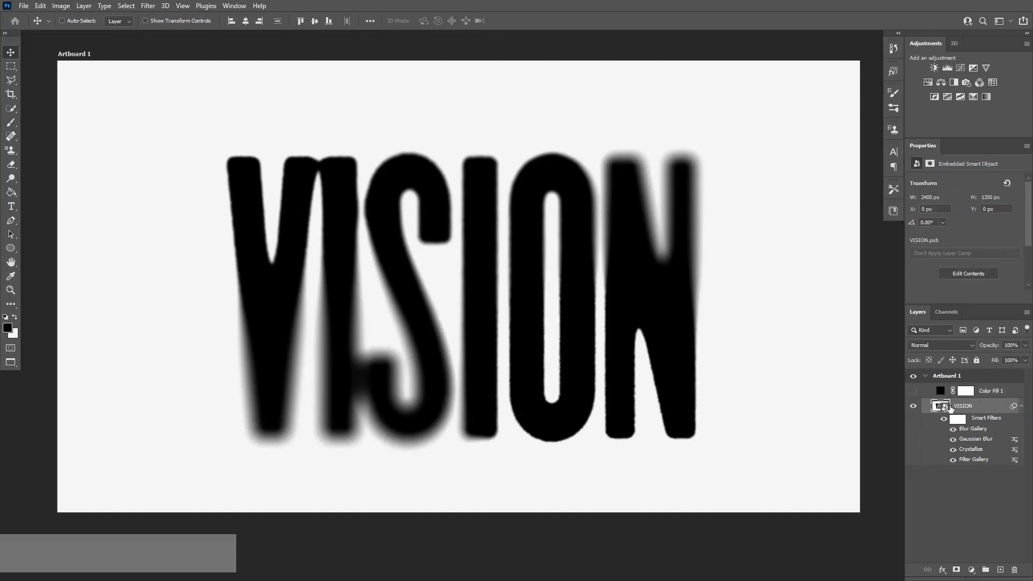
Select the black VISION letters with Color Range at Fuzziness 155.
click(126, 5)
click(153, 110)
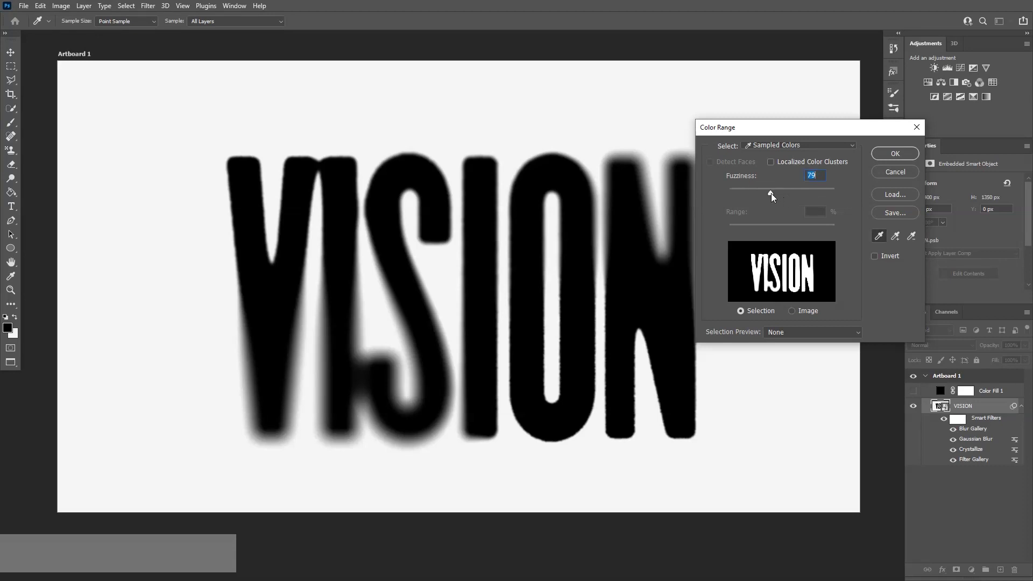
drag(770, 192, 760, 192)
drag(760, 192, 735, 195)
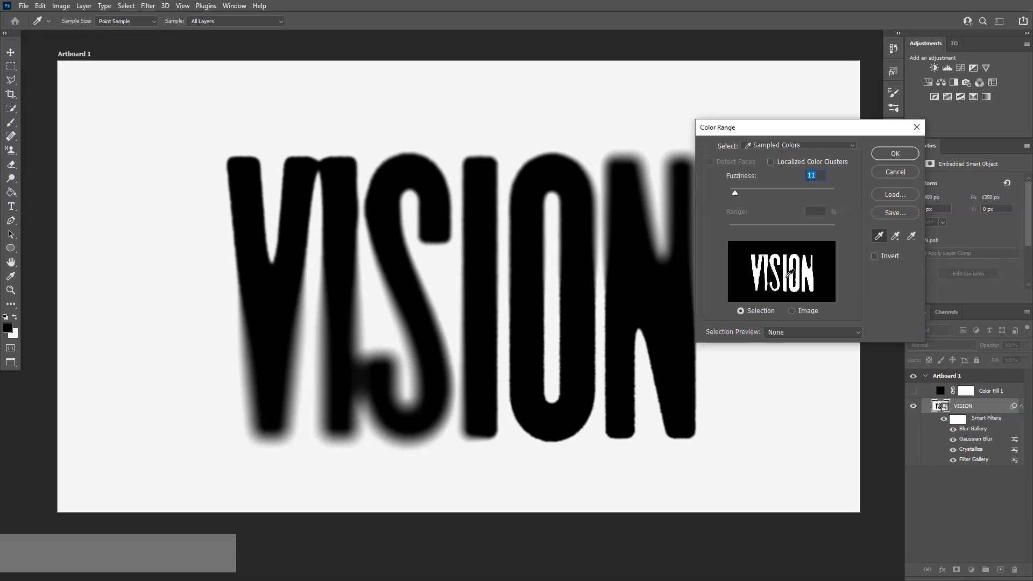
drag(777, 188, 811, 193)
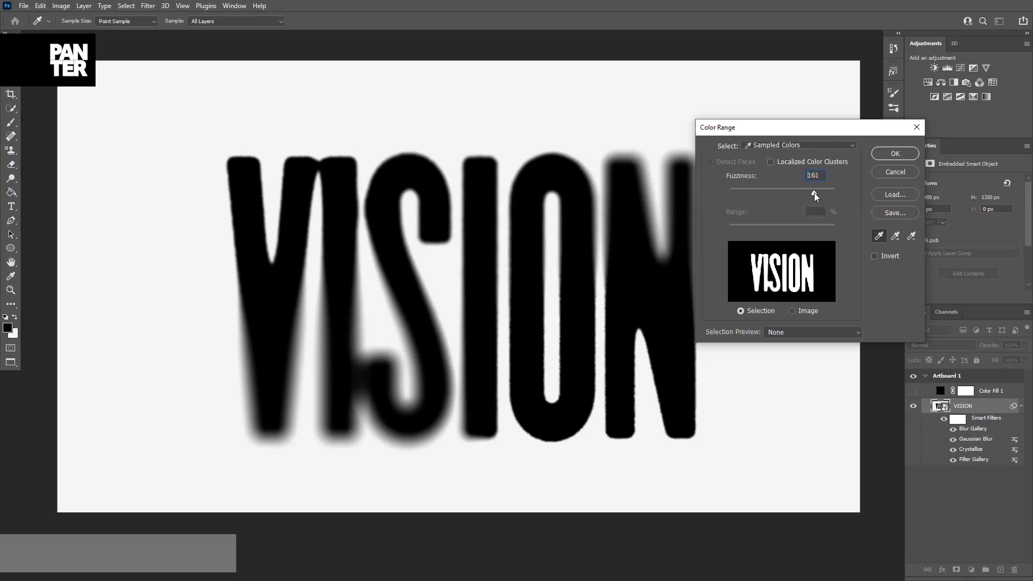
drag(814, 193, 811, 193)
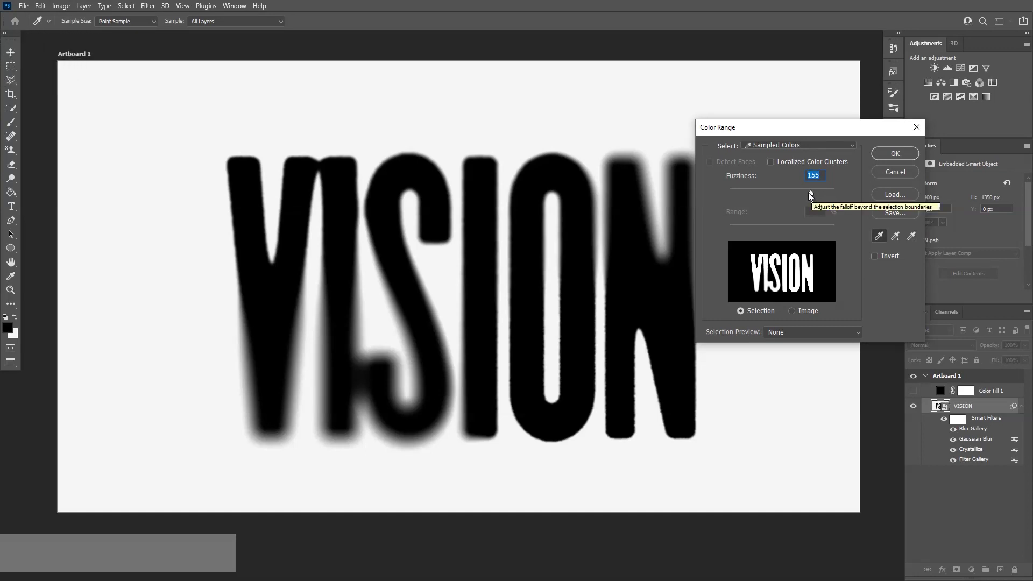
click(889, 154)
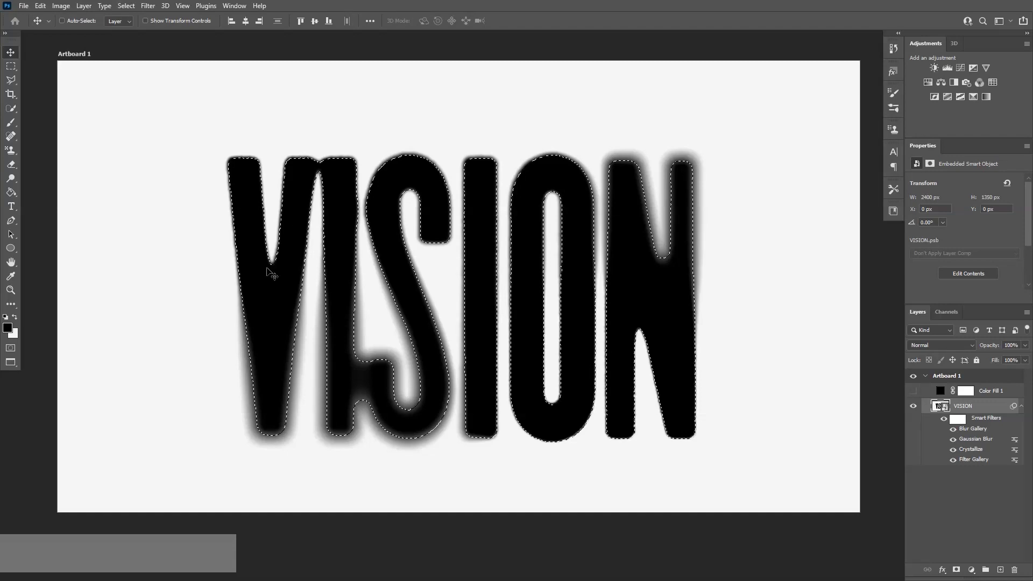
Show Color Fill 1, fill its mask with the letter selection, deselect, and invert the mask.
scroll(355, 414, up, 2)
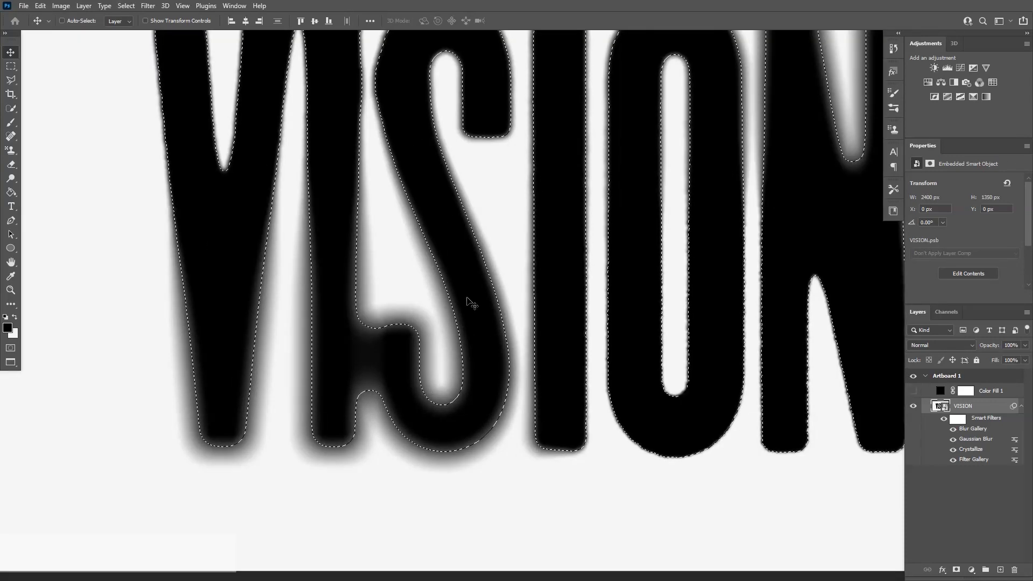
key(ctrl+0)
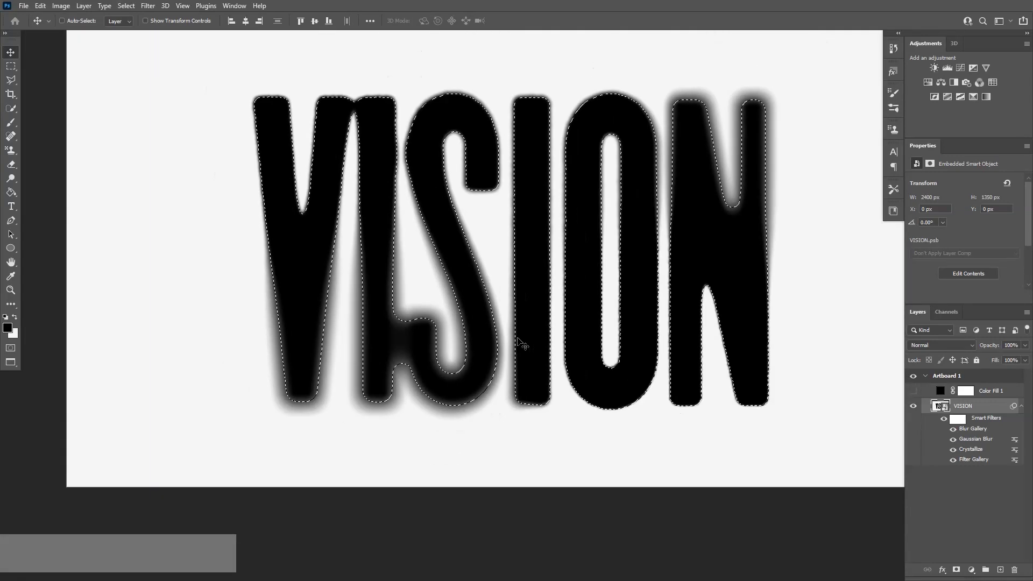
click(913, 391)
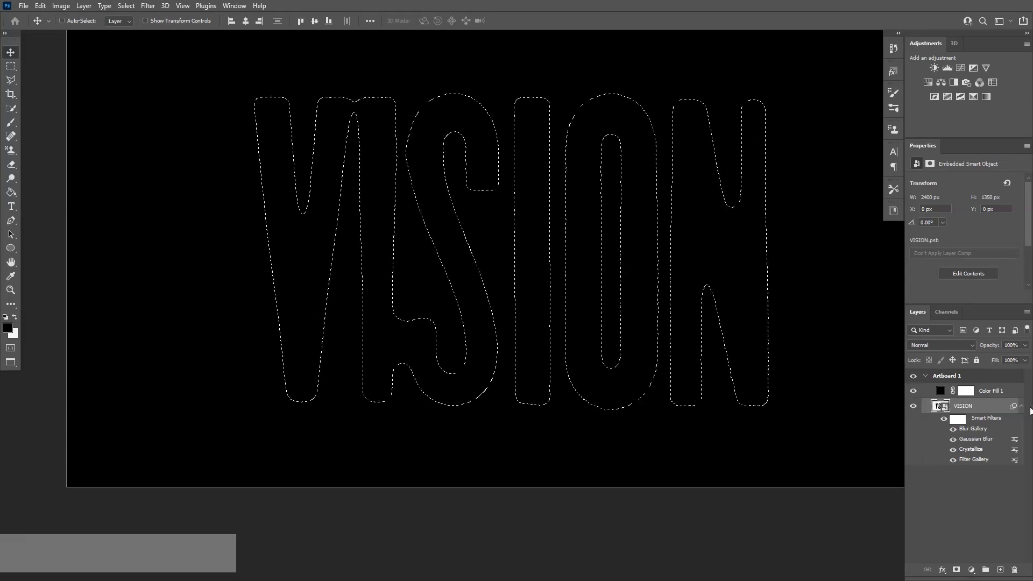
click(966, 393)
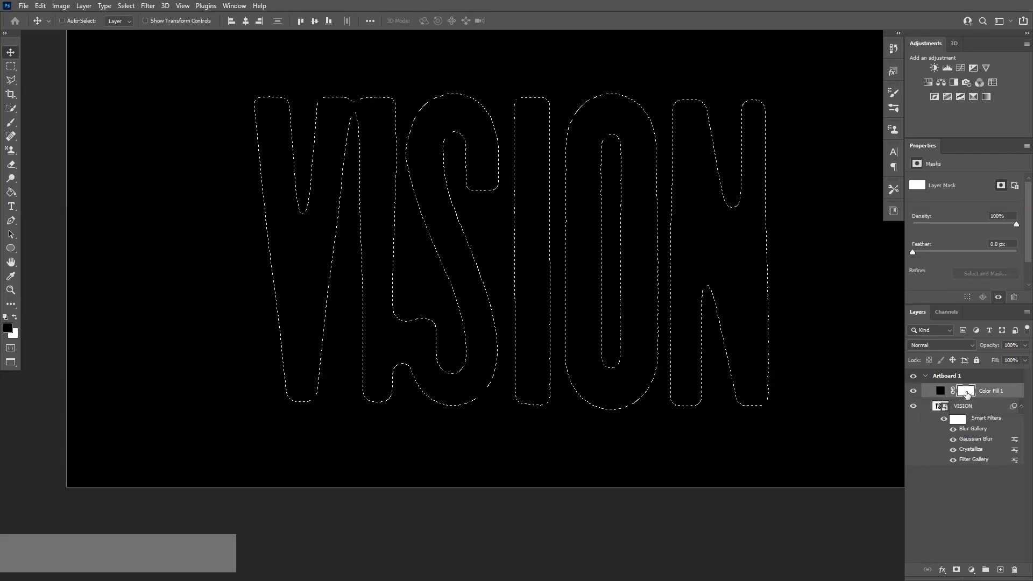
key(alt)
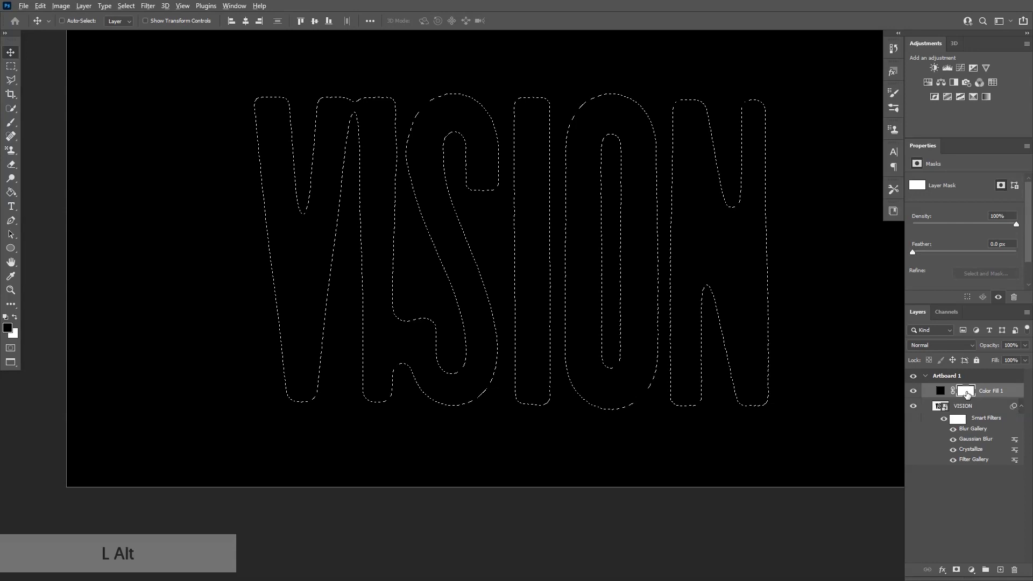
key(alt+BackSpace)
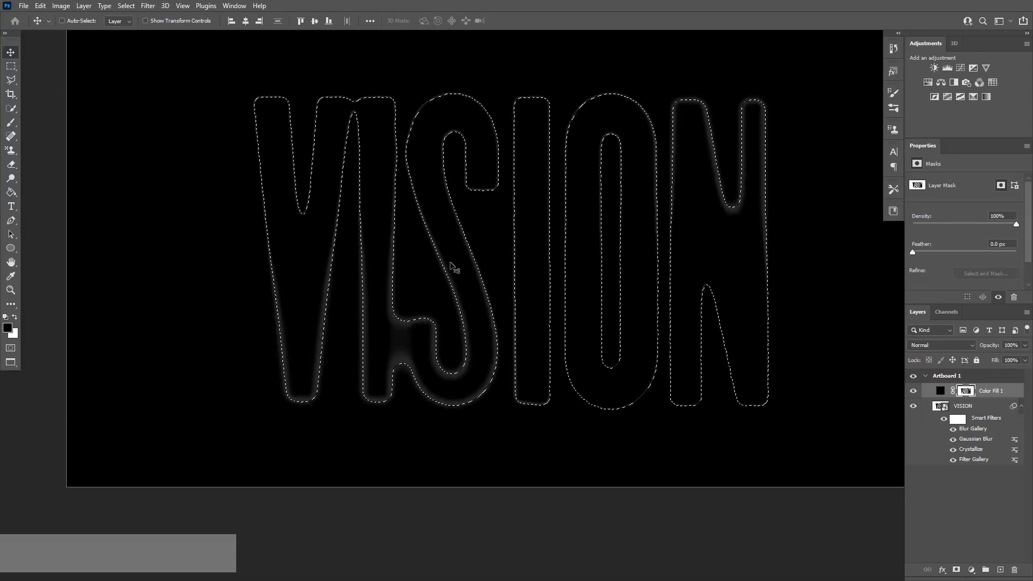
key(ctrl)
key(ctrl+d)
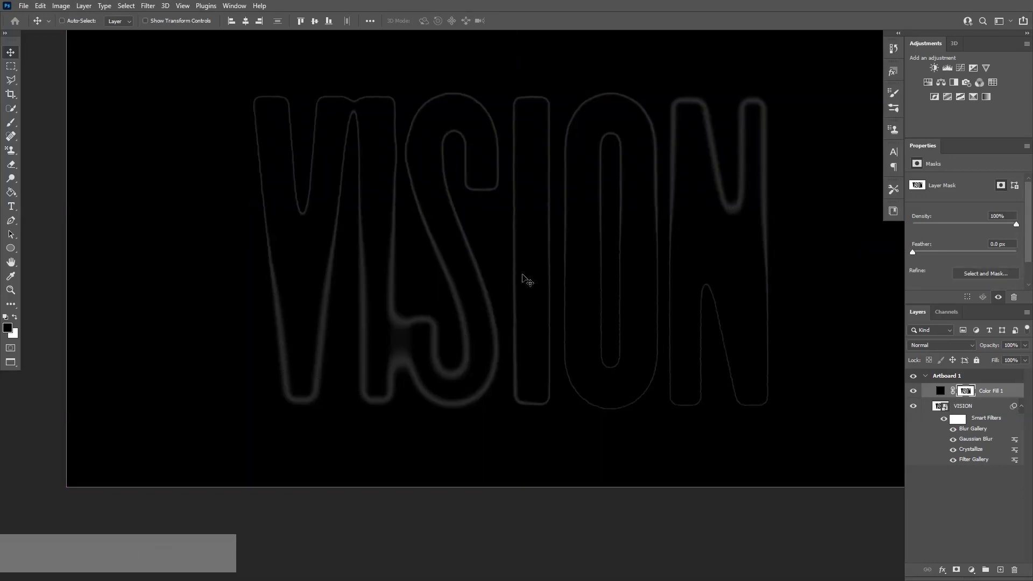
key(ctrl)
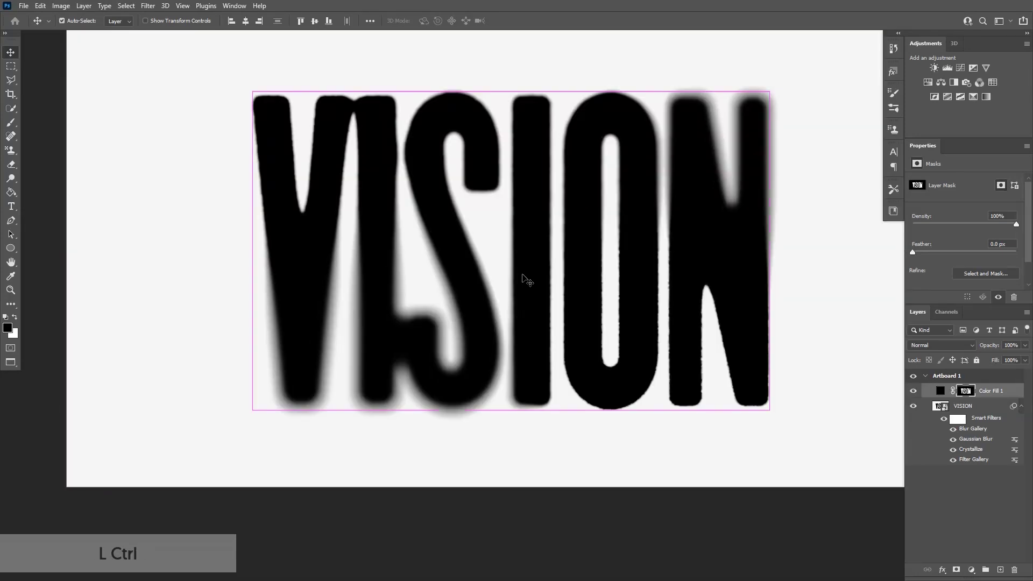
Toggle the VISION layer's visibility on and off to compare the artwork with and without it.
click(984, 407)
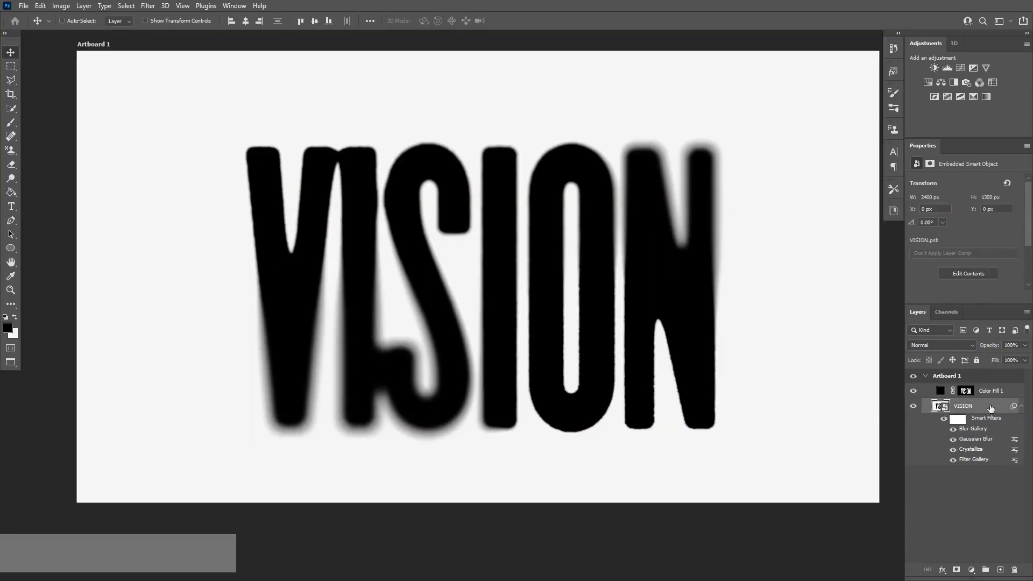
click(915, 407)
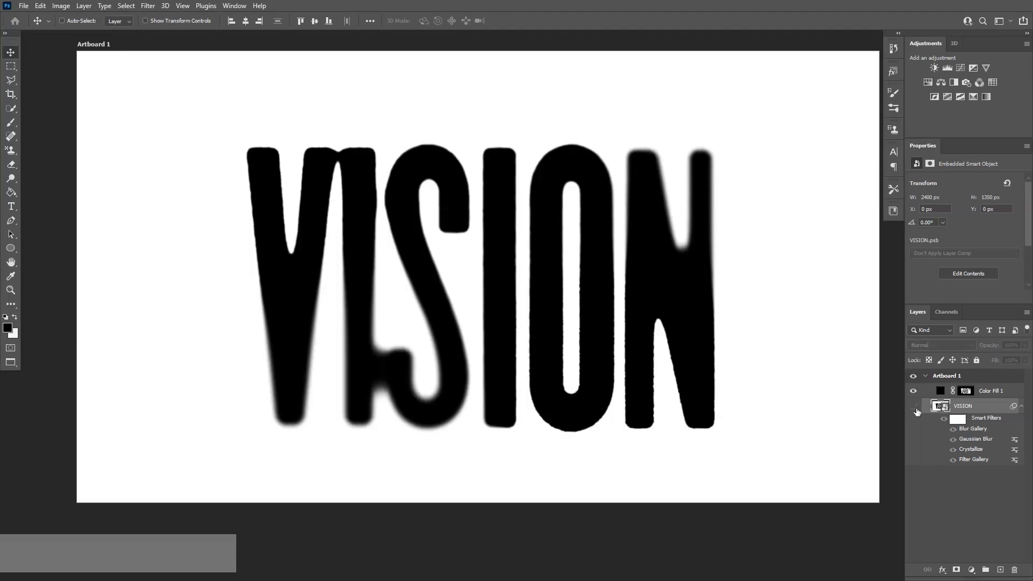
scroll(614, 309, up, 1)
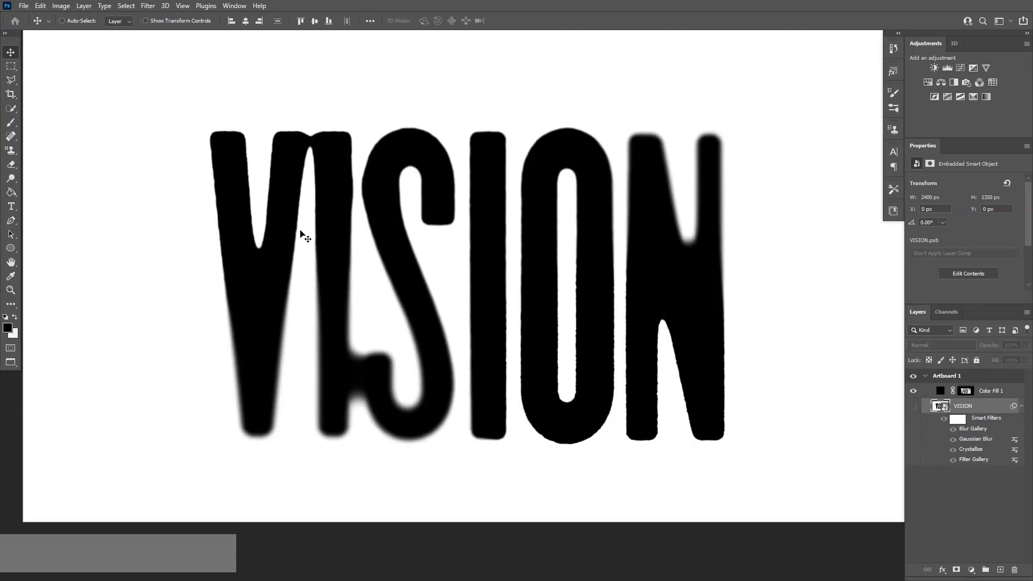
click(912, 407)
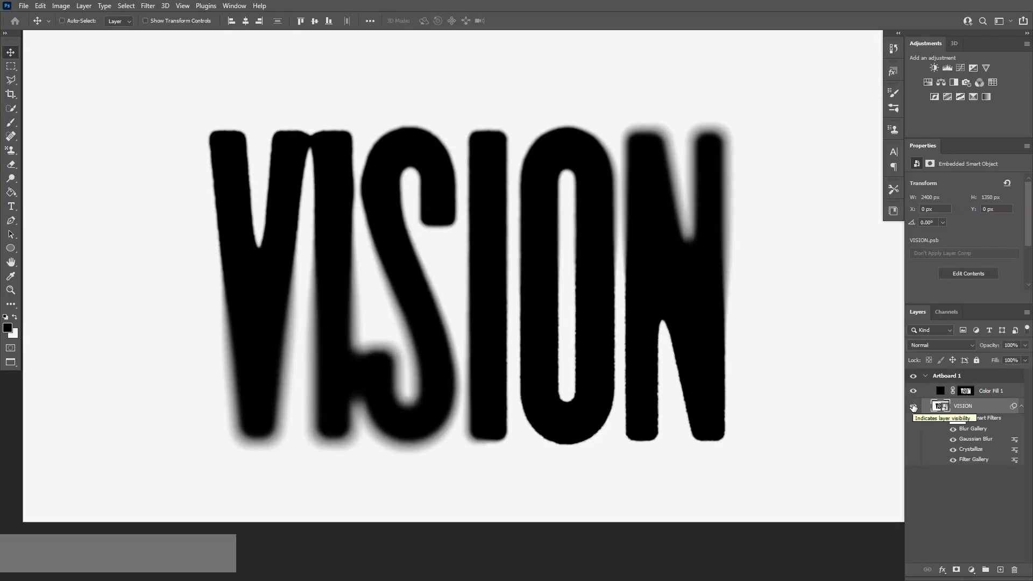
click(913, 408)
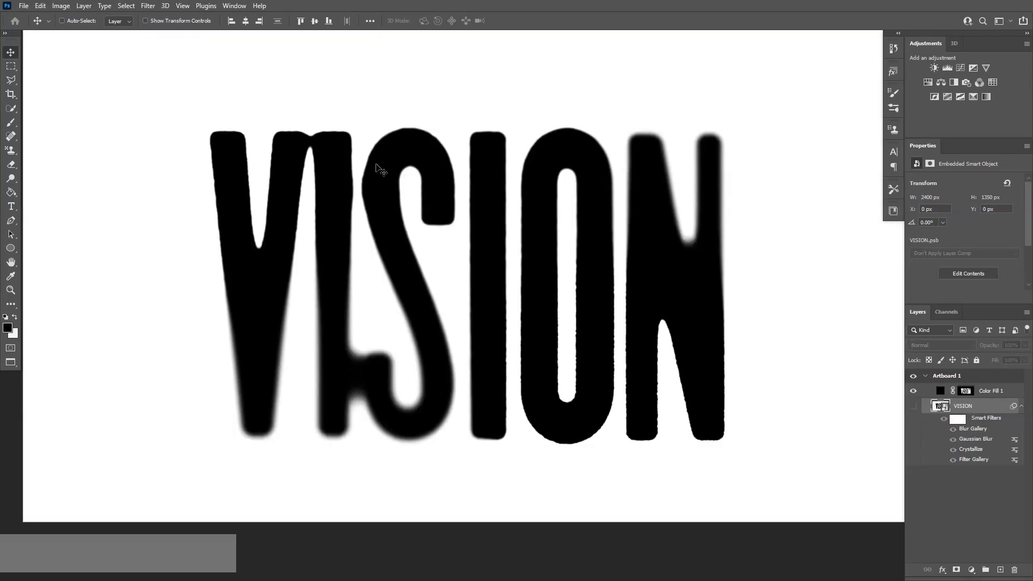
click(912, 407)
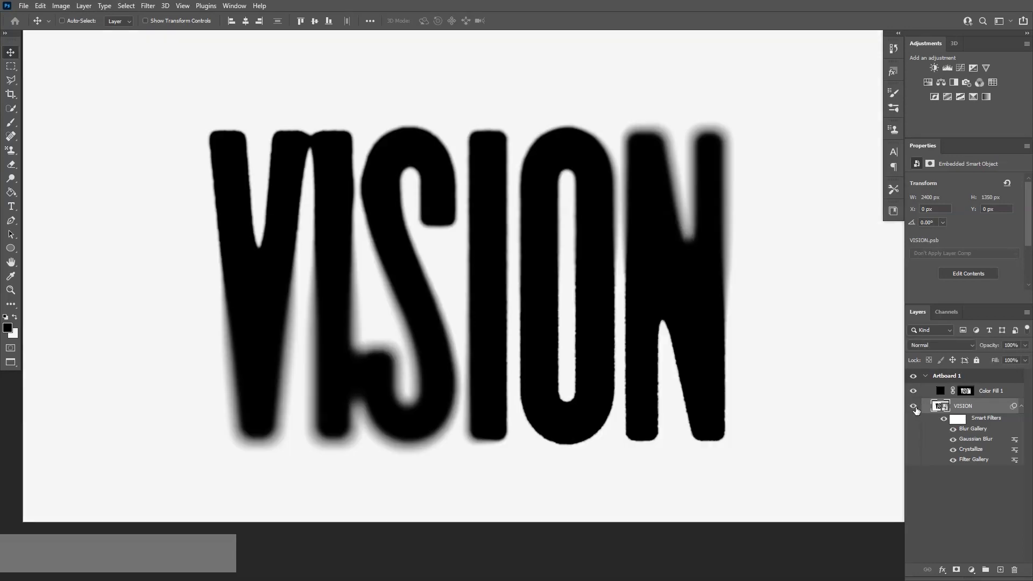
Leave the VISION layer hidden and make Color Fill 1 the active layer.
click(913, 407)
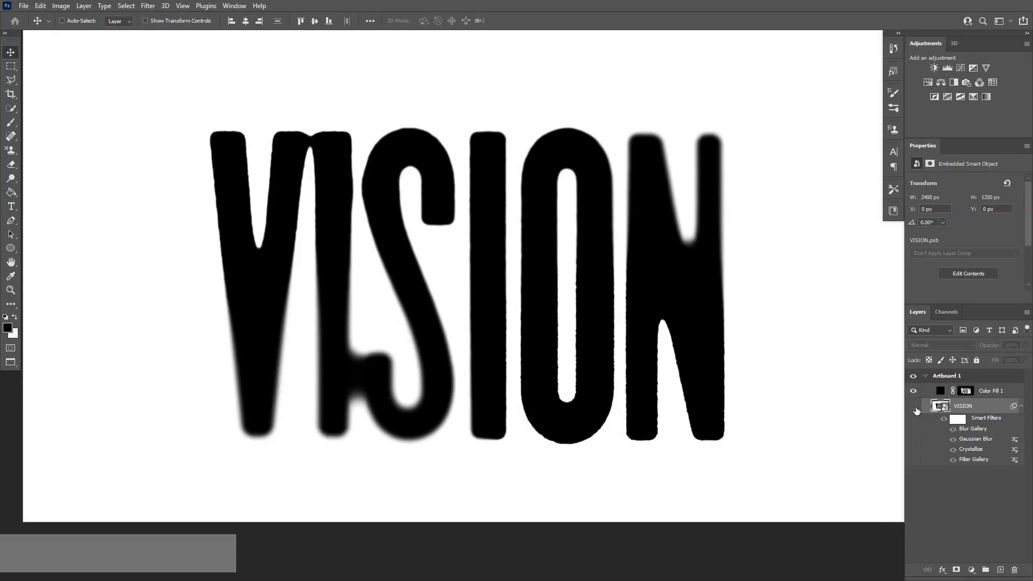
click(1001, 393)
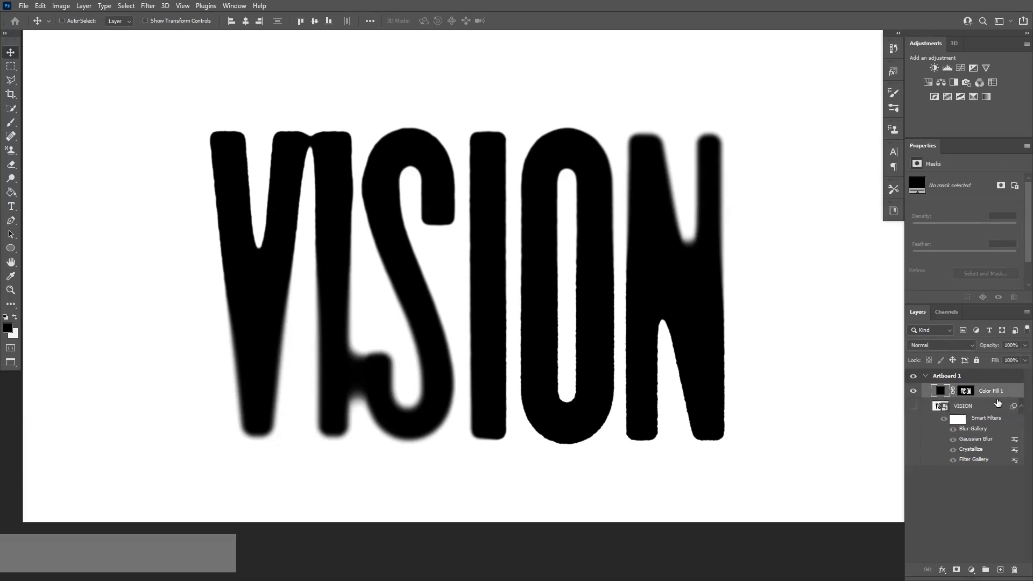
key(alt)
Create a layer named Noise, Overlay mode with 50% neutral grey fill, then set its blending to Normal.
alt+click(1000, 570)
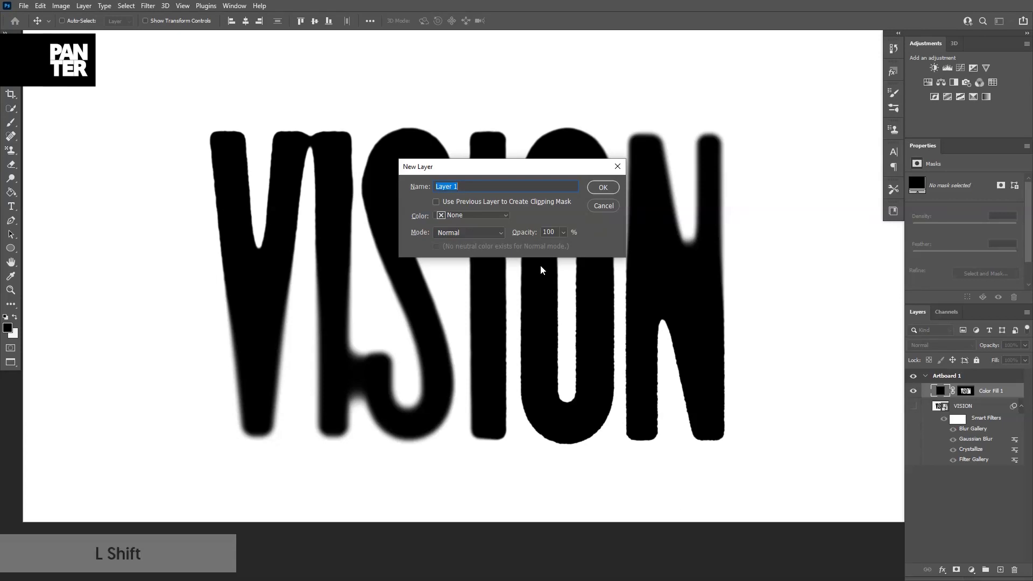
text(nOISE)
text(Noise)
click(458, 233)
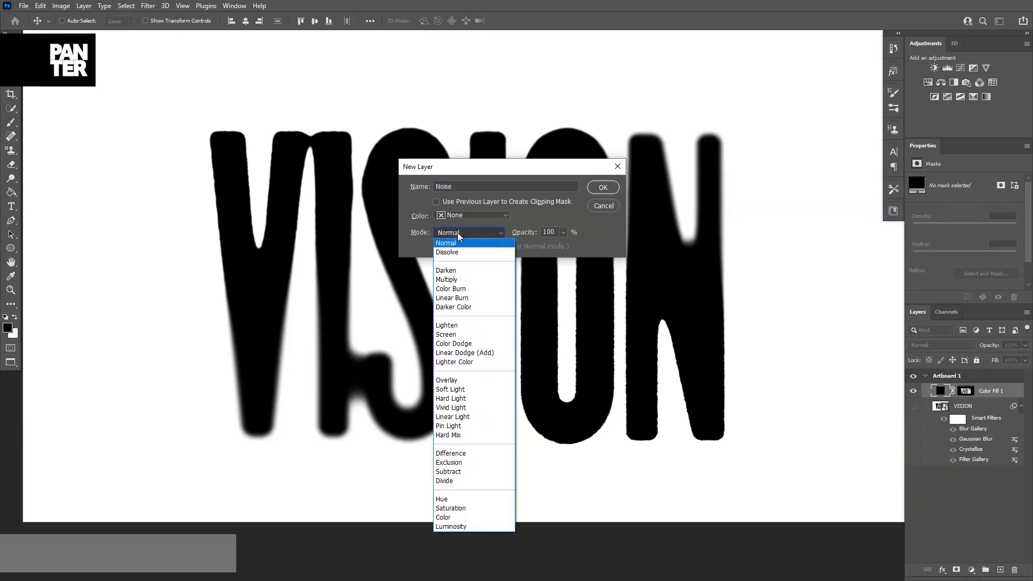
click(460, 381)
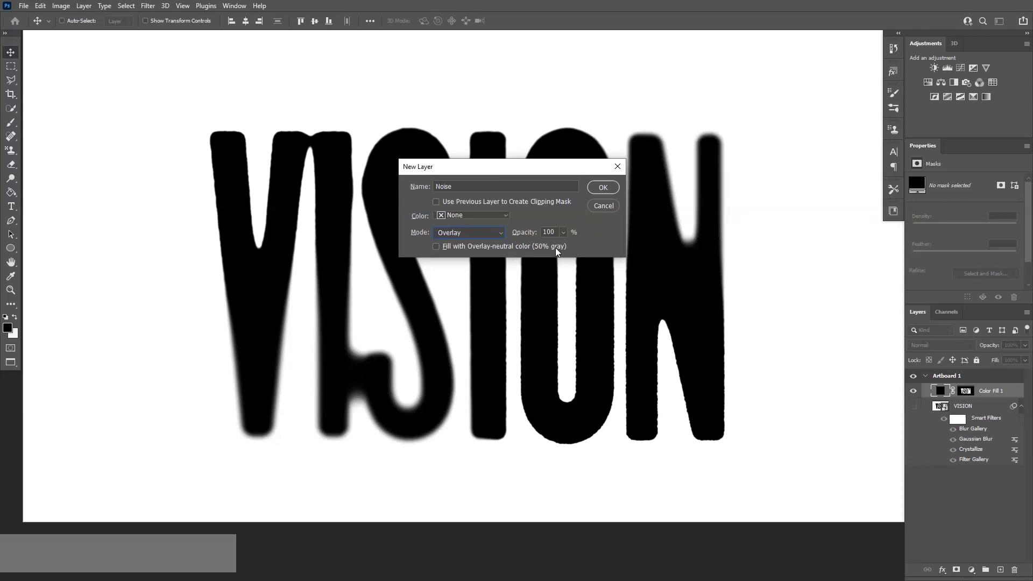
click(470, 233)
click(468, 242)
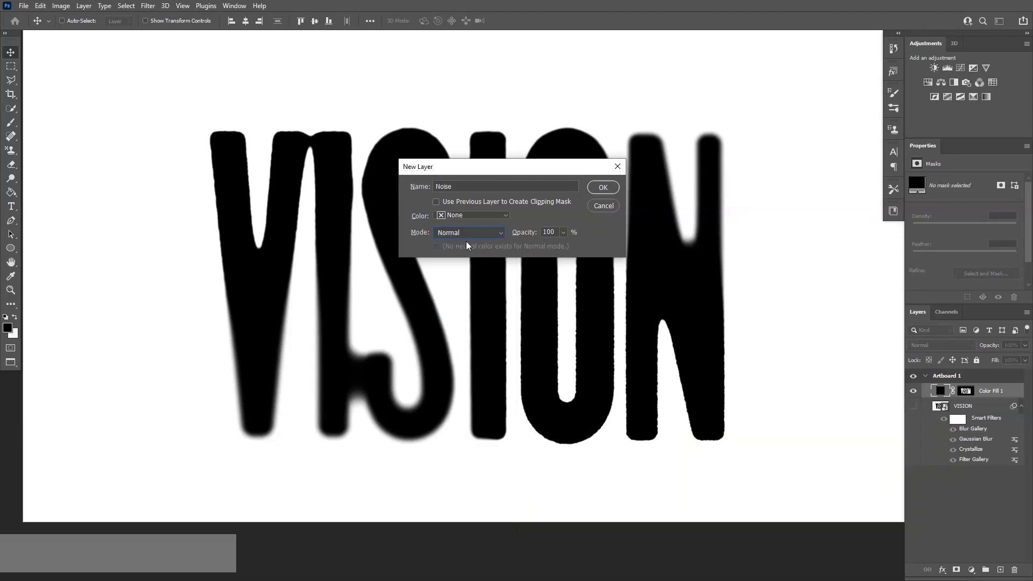
click(458, 235)
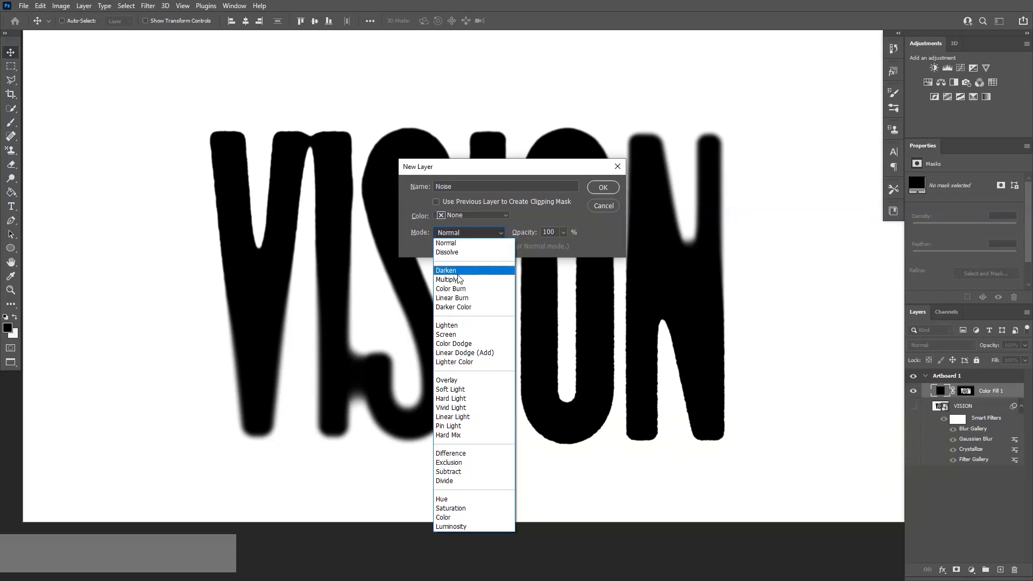
click(456, 380)
click(436, 246)
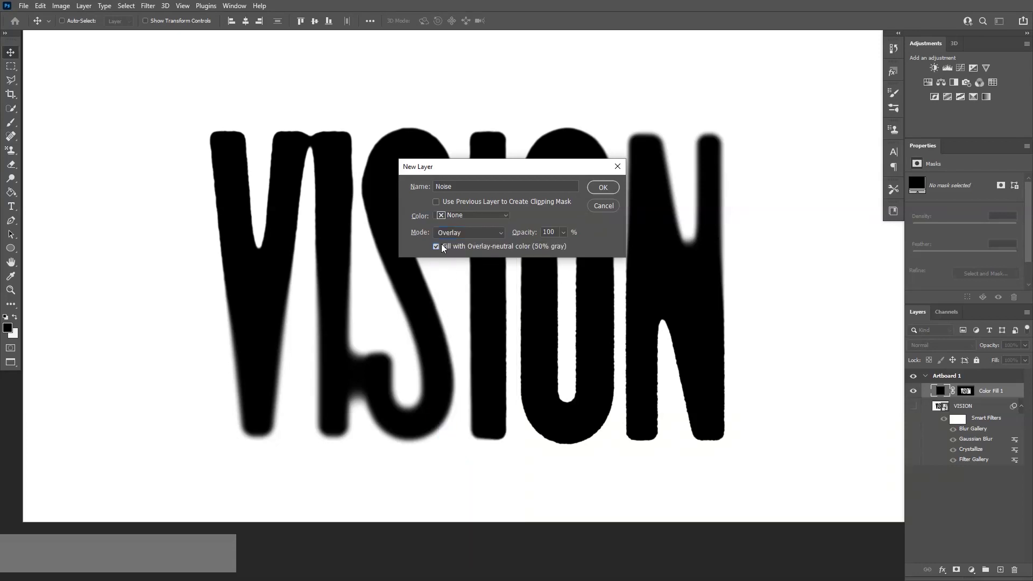
click(602, 187)
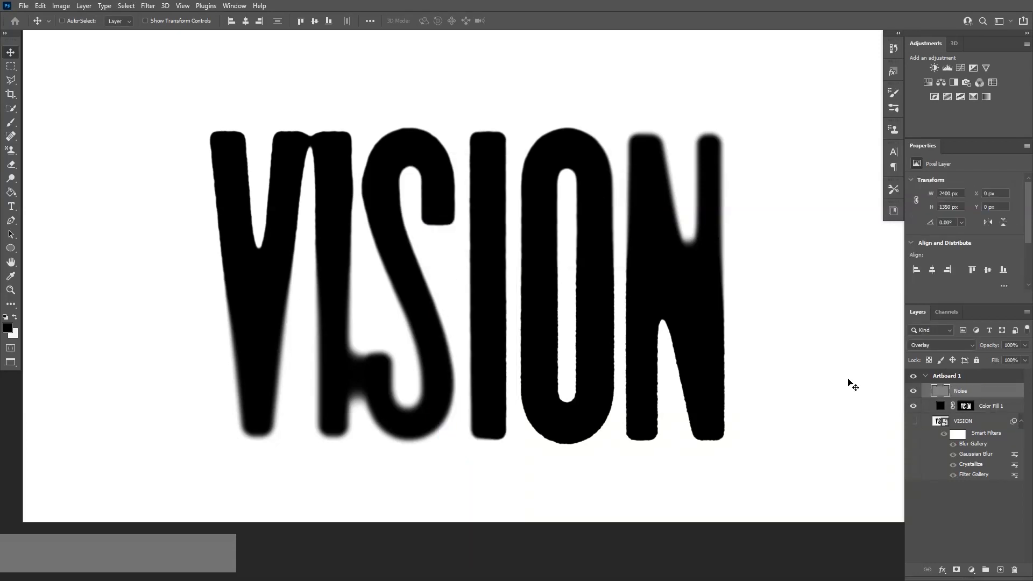
click(933, 346)
click(931, 320)
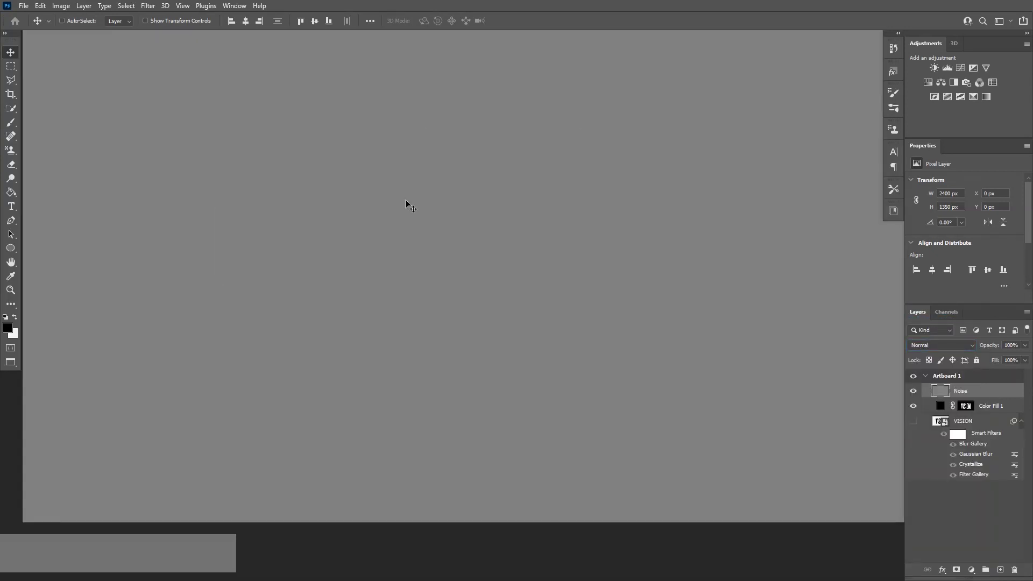
Apply Add Noise at 17.75%, Uniform and Monochromatic, to the grey Noise layer.
click(155, 5)
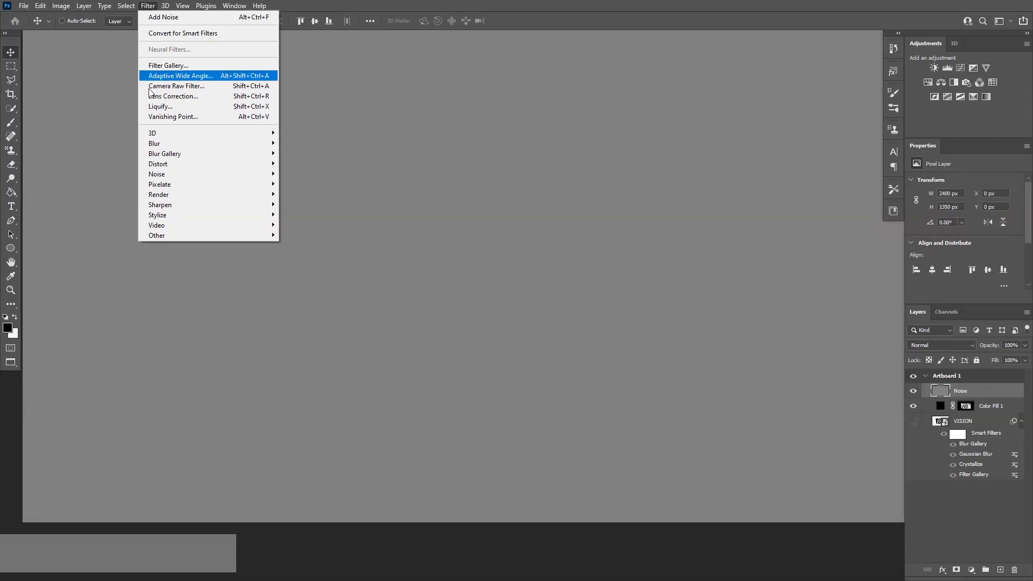
mouse_move(163, 175)
click(304, 175)
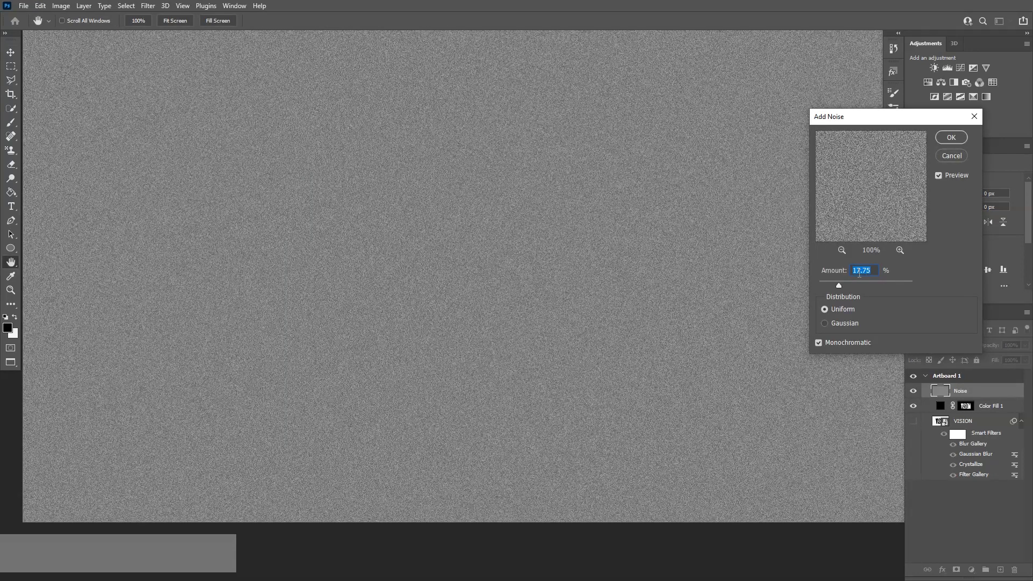
click(950, 138)
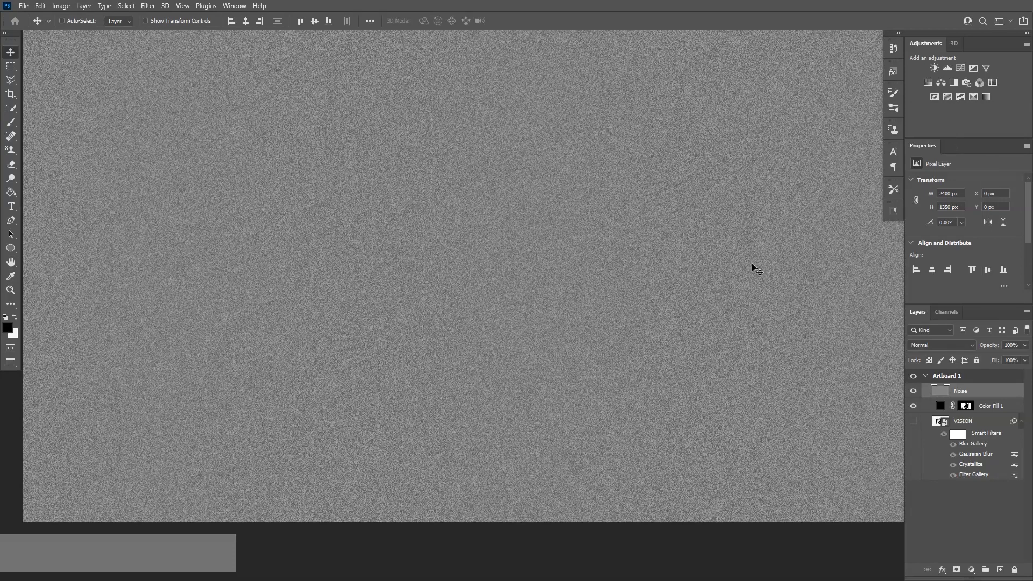
key(space)
drag(702, 253, 712, 288)
Set the Noise layer's blend mode to Vivid Light and duplicate the layer.
click(938, 344)
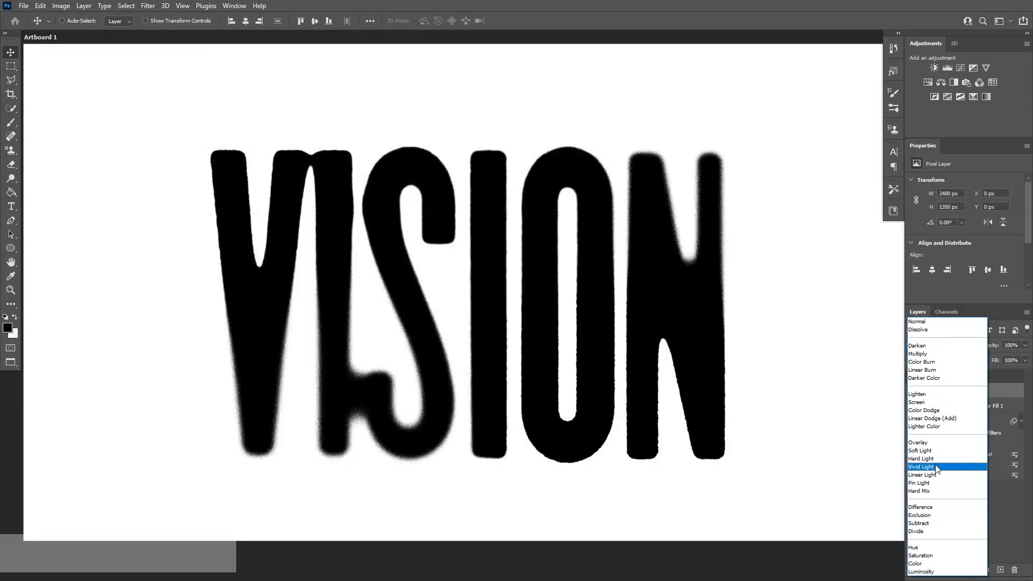
click(935, 467)
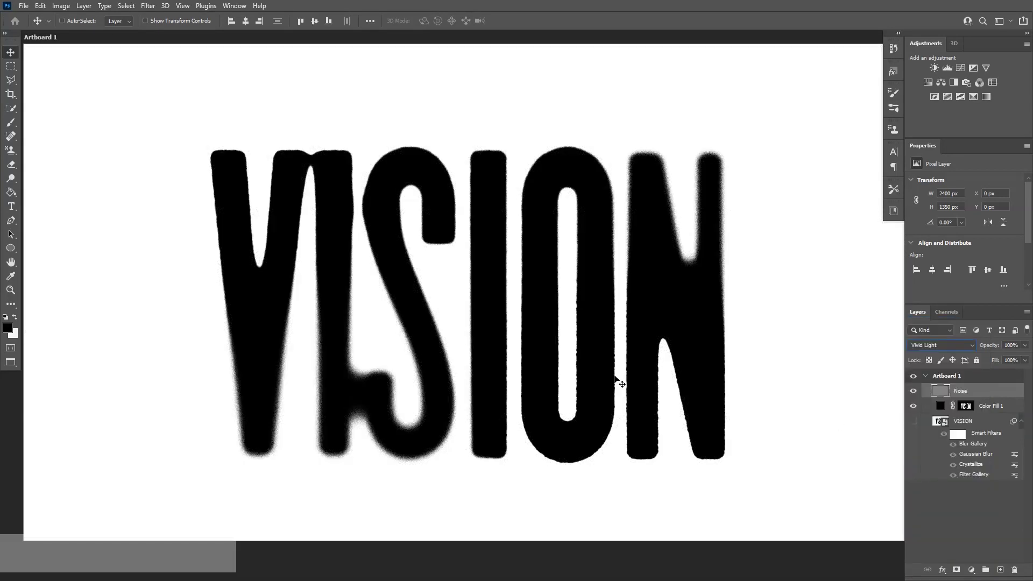
scroll(342, 392, up, 2)
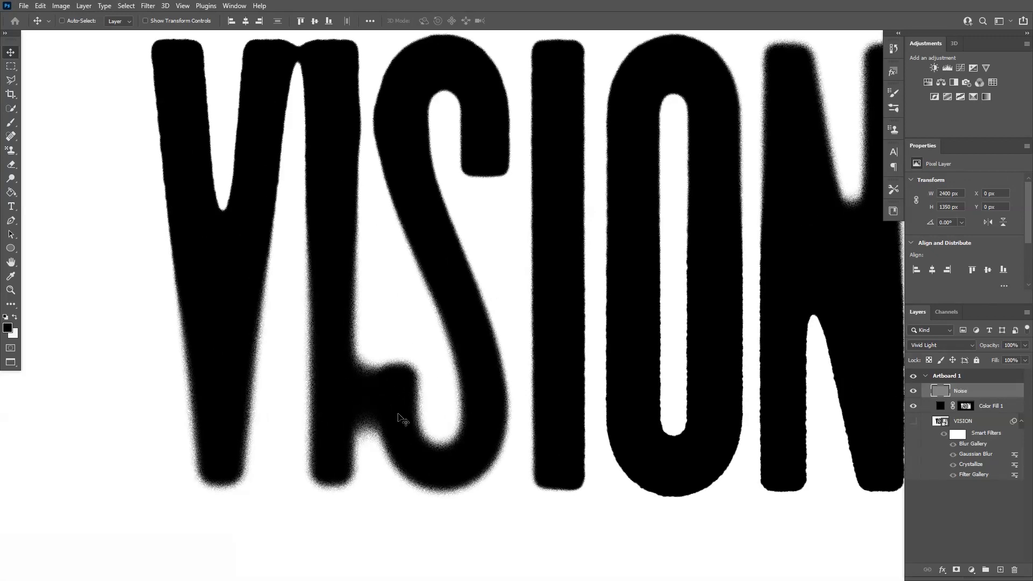
scroll(415, 414, down, 1)
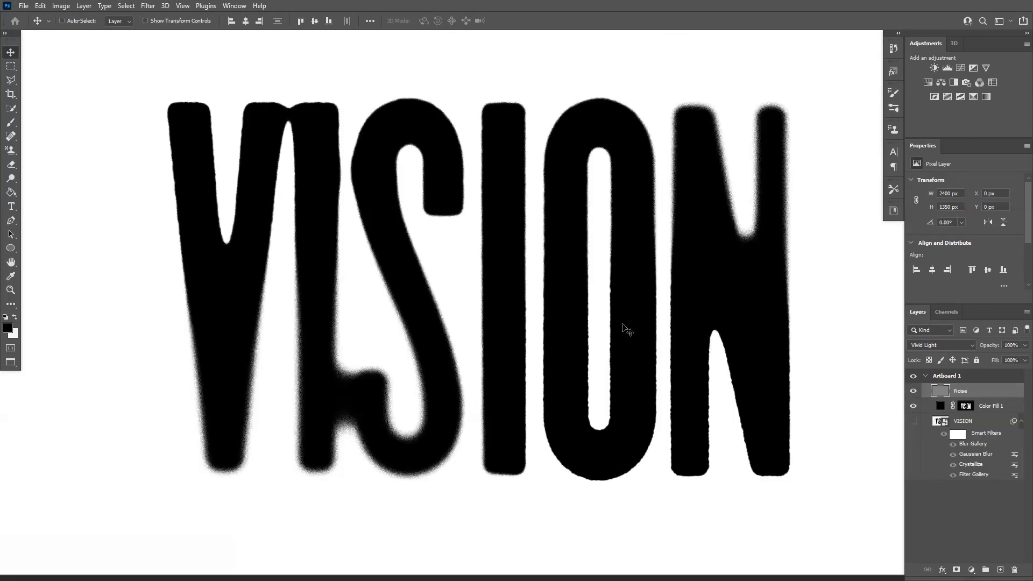
drag(987, 392, 1001, 568)
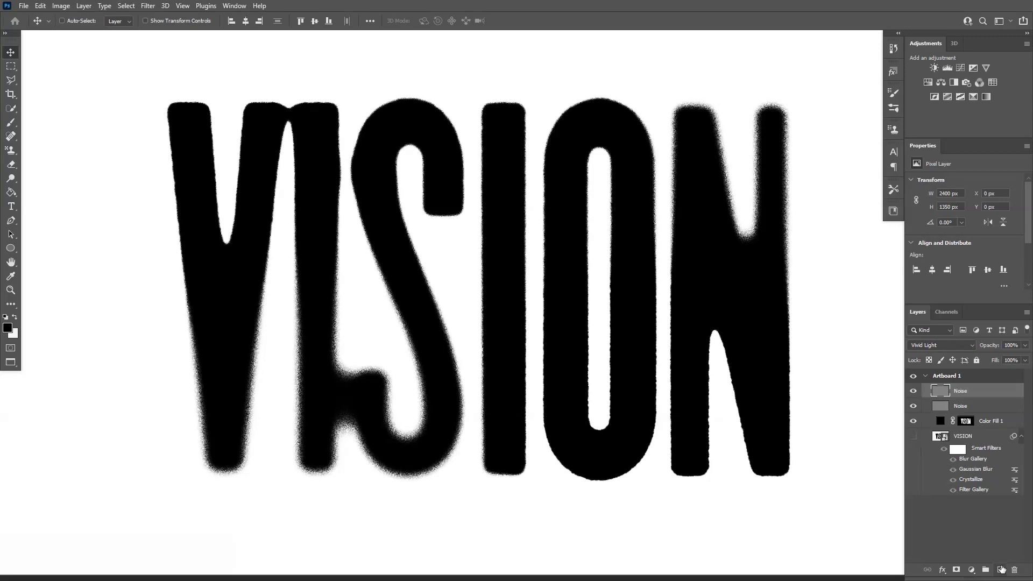
Set the duplicate Noise layer to Hard Light and lower its opacity to about 34%.
click(943, 344)
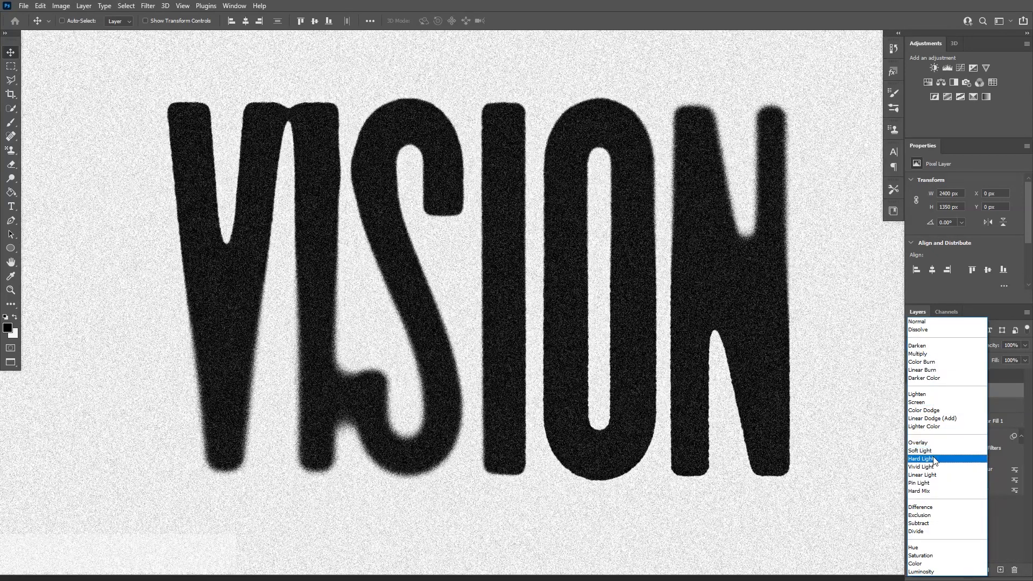
click(933, 460)
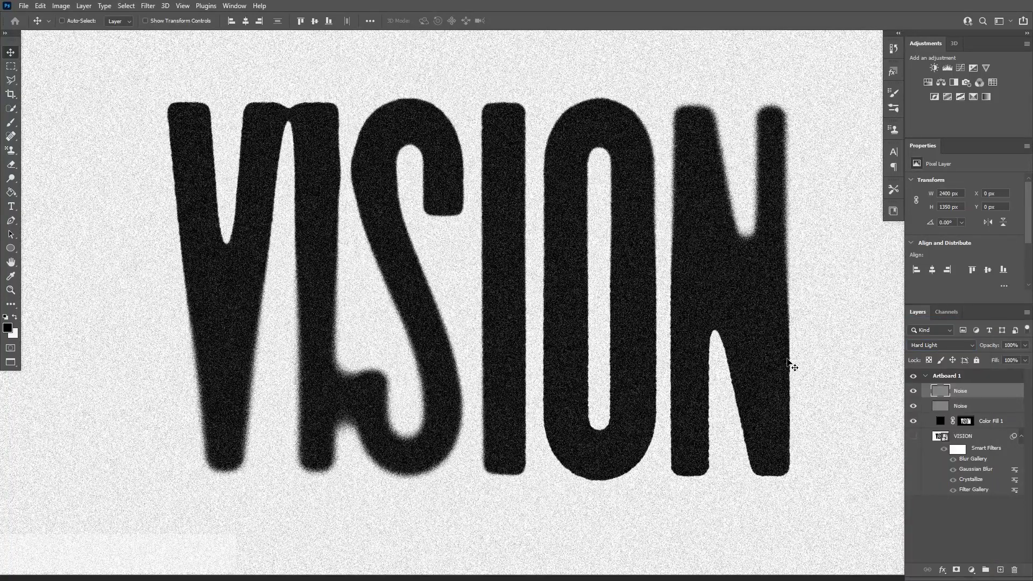
click(1025, 345)
drag(1002, 357, 991, 360)
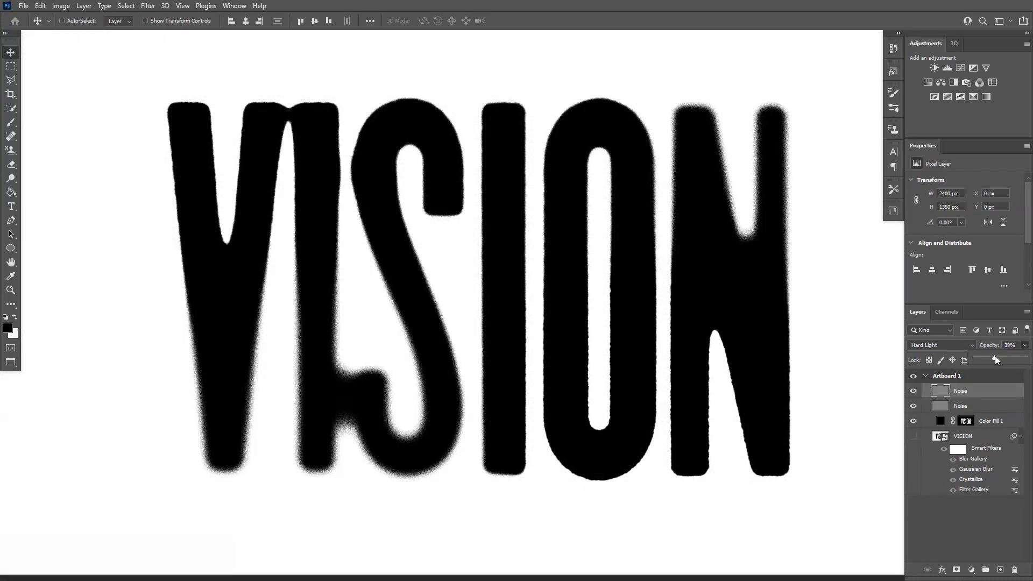
click(976, 529)
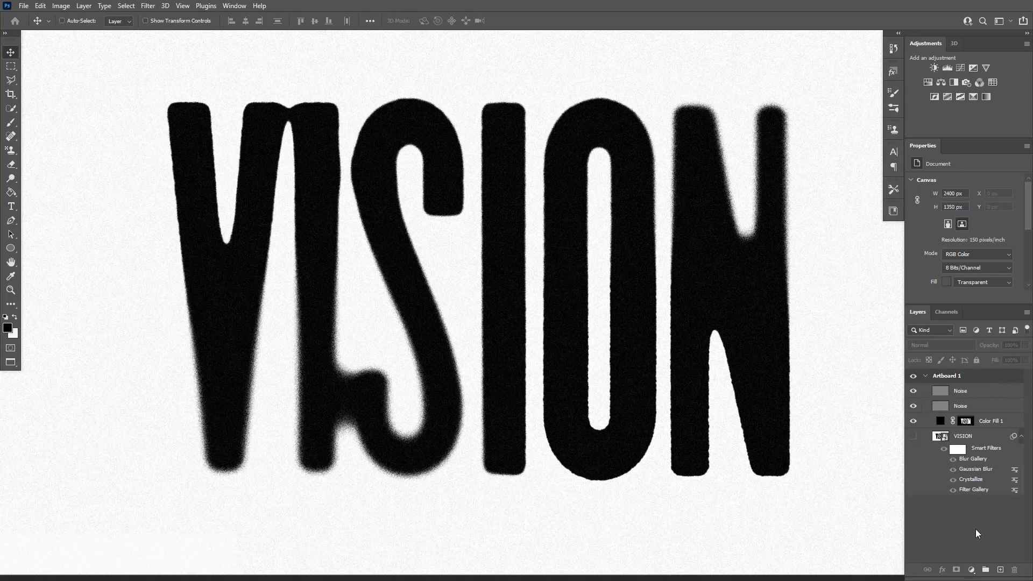
Scroll and pan the view to reposition the artwork on screen.
scroll(680, 330, down, 2)
drag(686, 342, 650, 358)
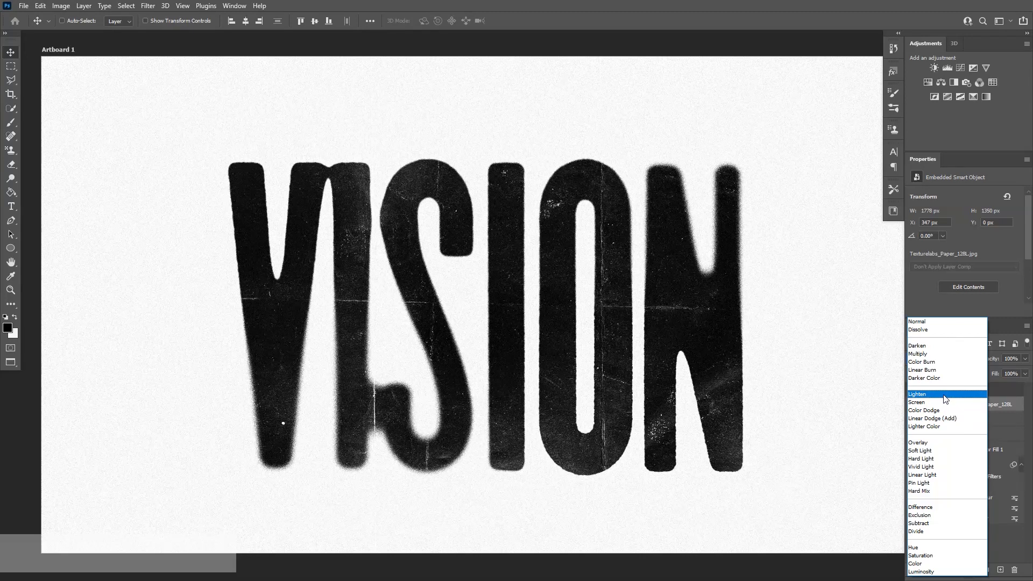
Blend the Texturelabs_Paper_128L texture layer in Screen mode and centre the whole artboard in view.
click(945, 402)
scroll(657, 323, down, 1)
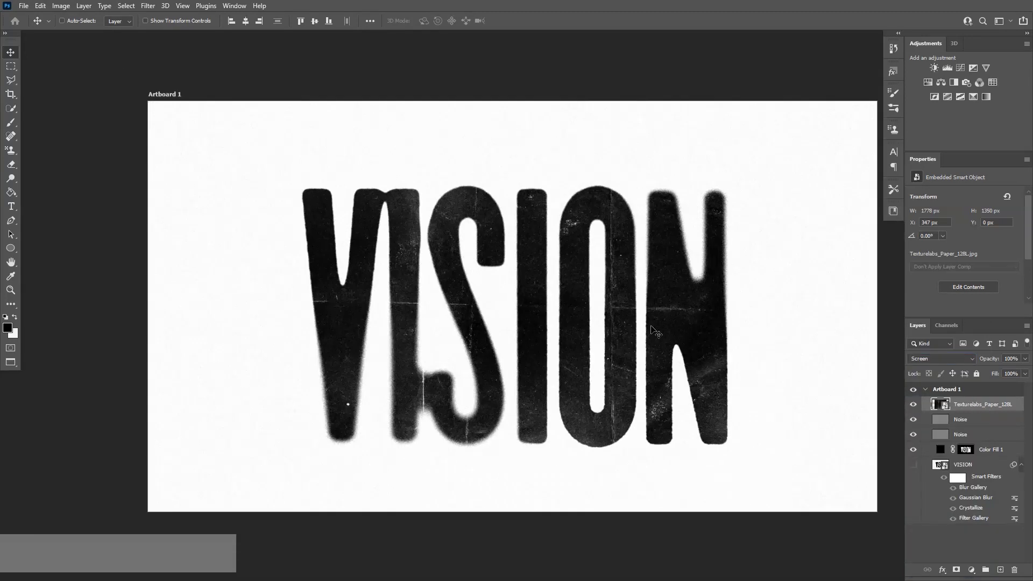
scroll(655, 331, up, 2)
key(space)
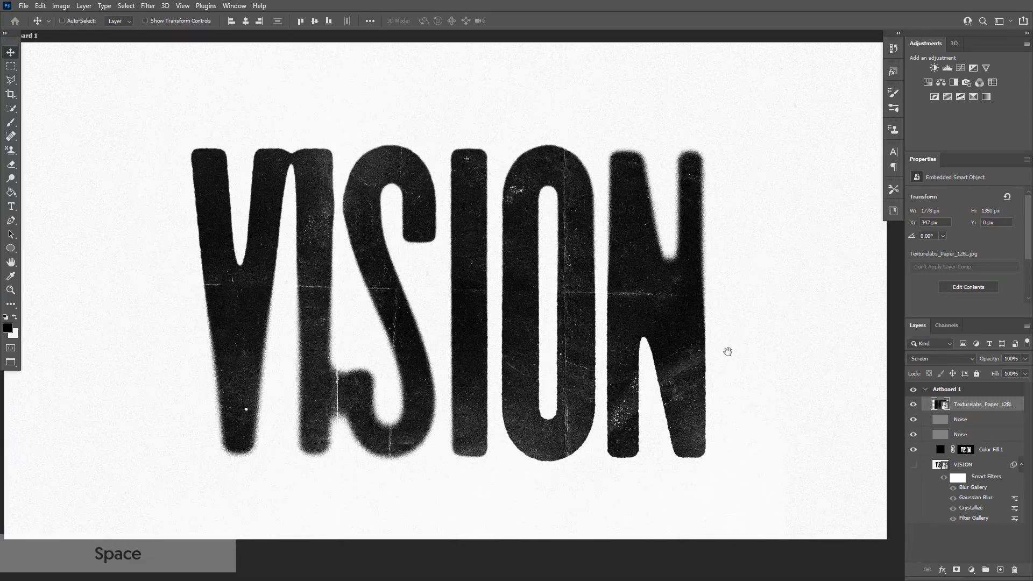
scroll(728, 355, down, 1)
key(space)
drag(726, 362, 705, 364)
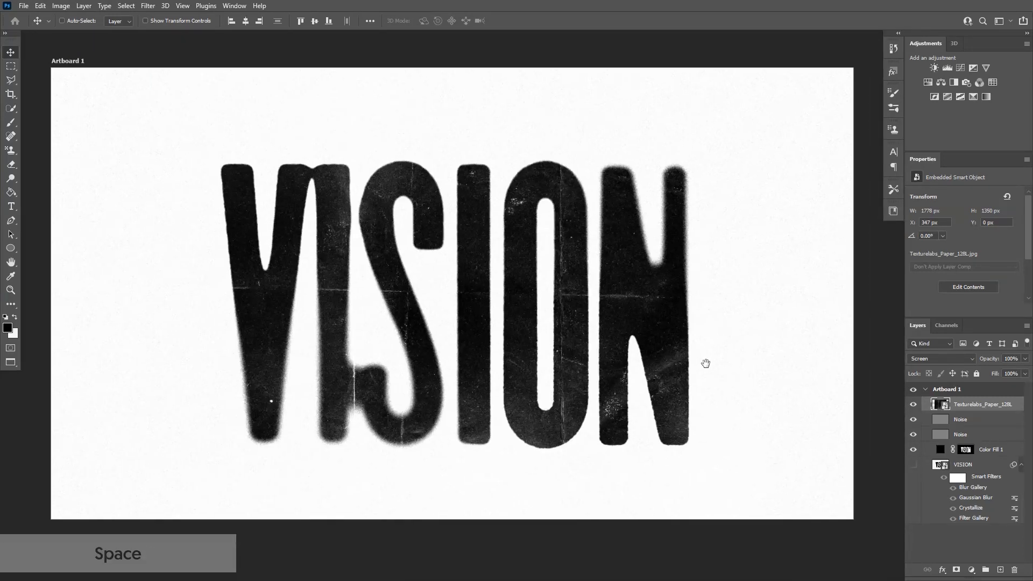